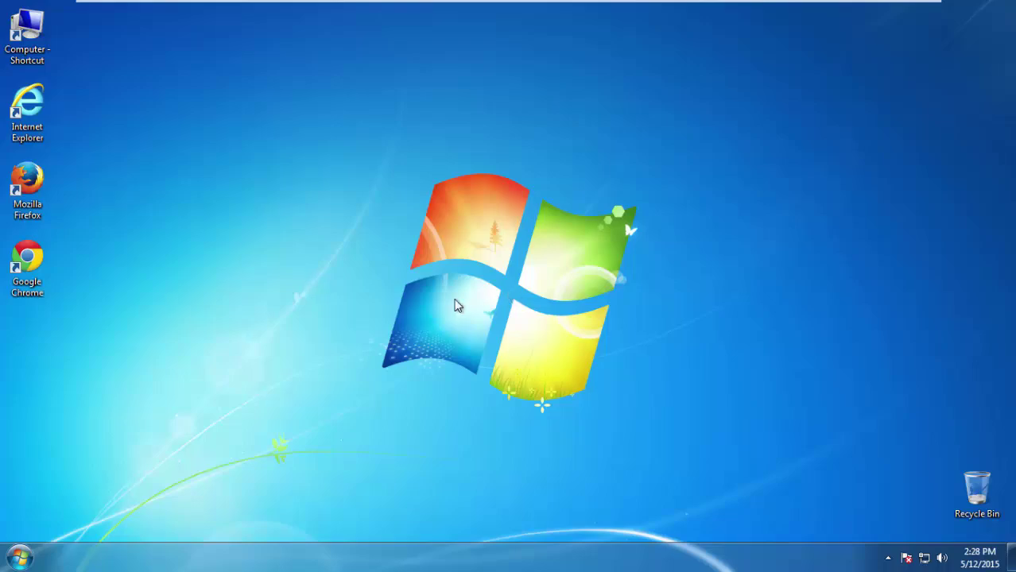
- Open the list of installed programs in Control Panel and sort it by installation date
left_click(24, 560)
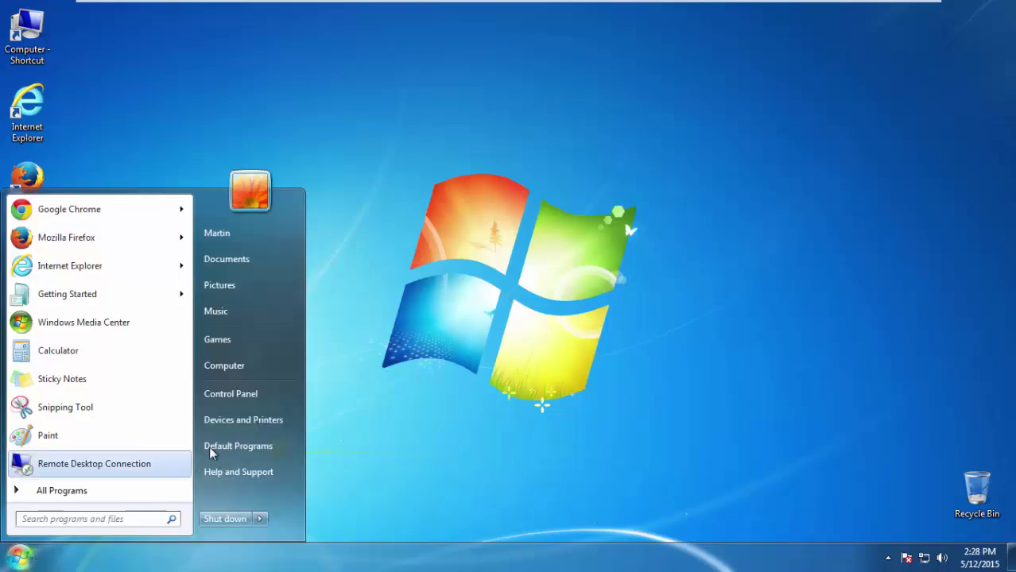
left_click(246, 395)
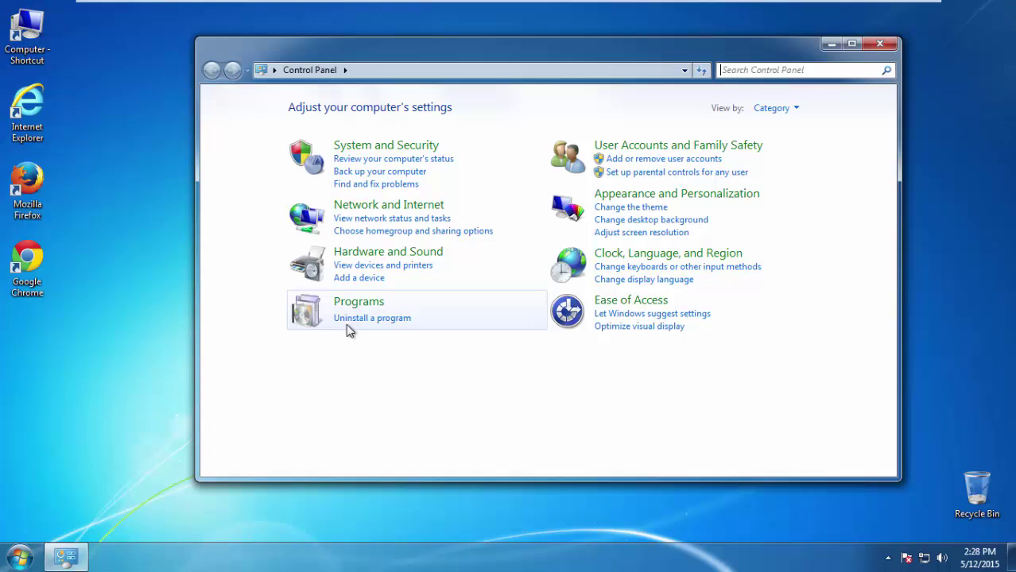
left_click(350, 319)
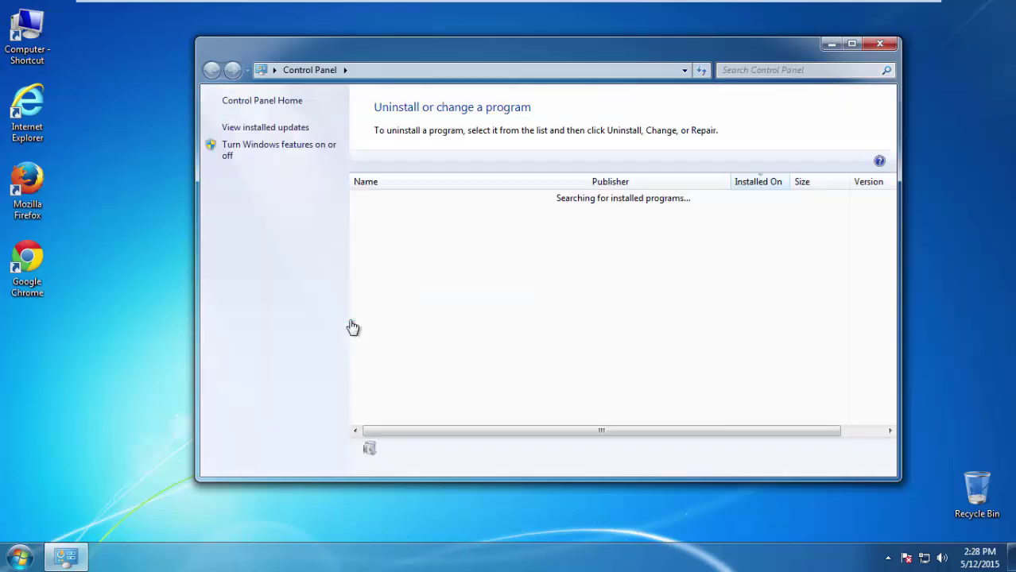
left_click(756, 182)
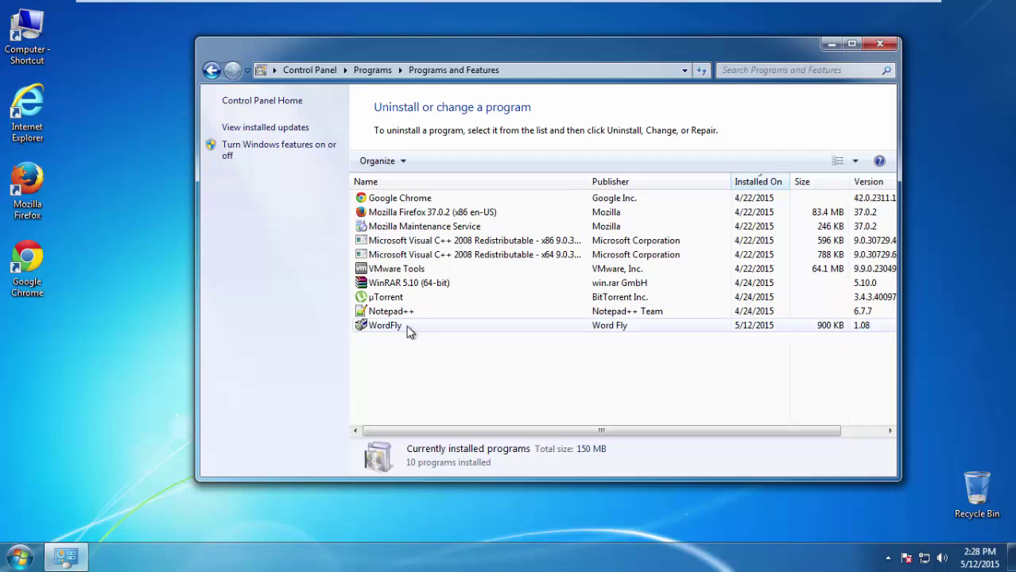
- Uninstall WordFly, finish the uninstall wizard and close the list of installed programs
left_click(386, 330)
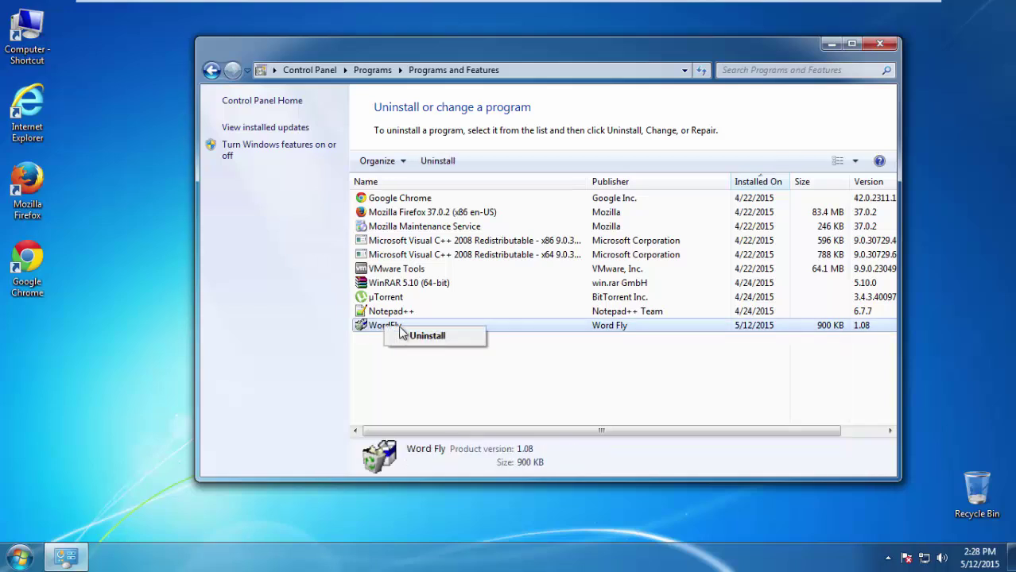
left_click(424, 335)
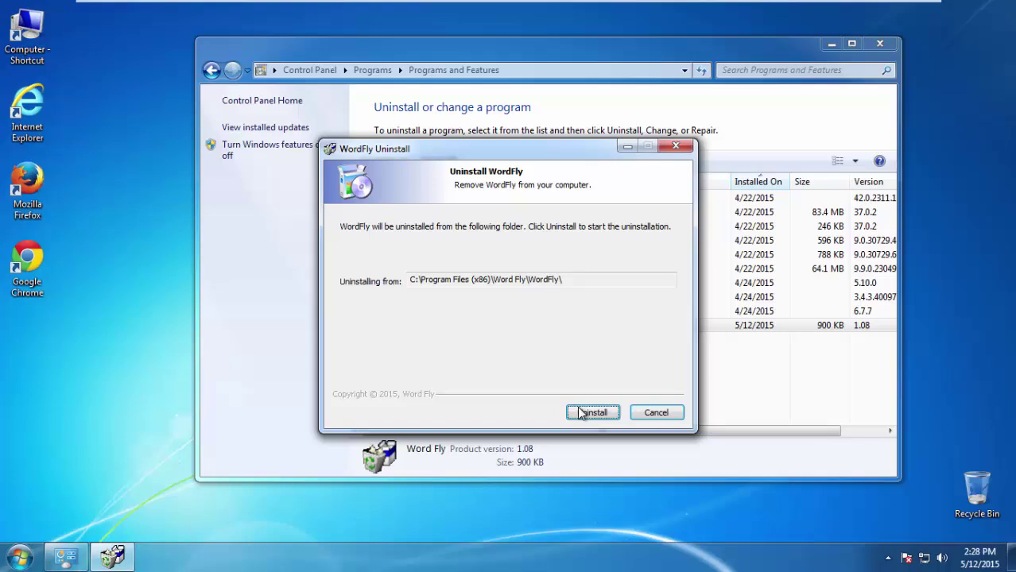
left_click(585, 412)
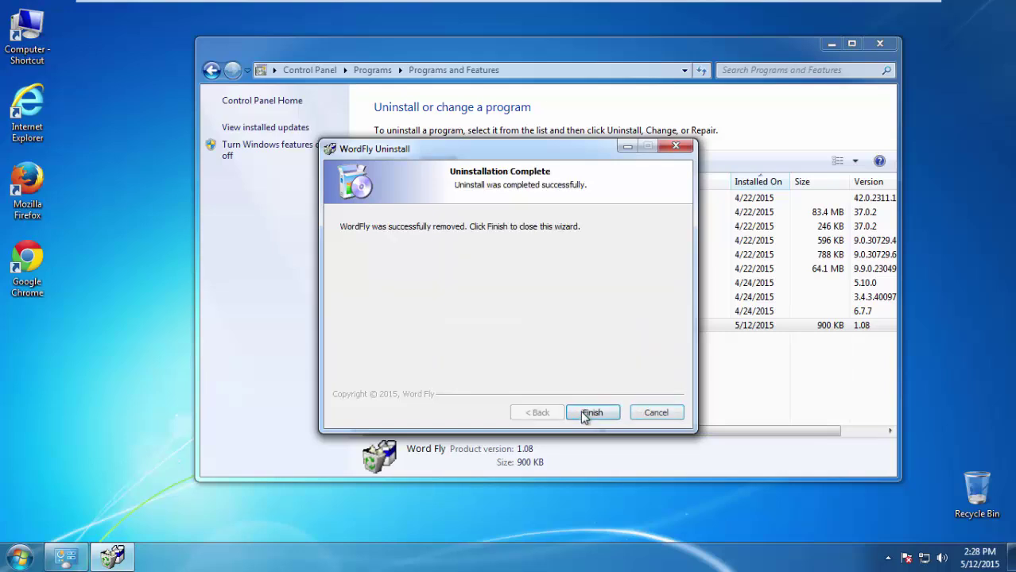
left_click(586, 414)
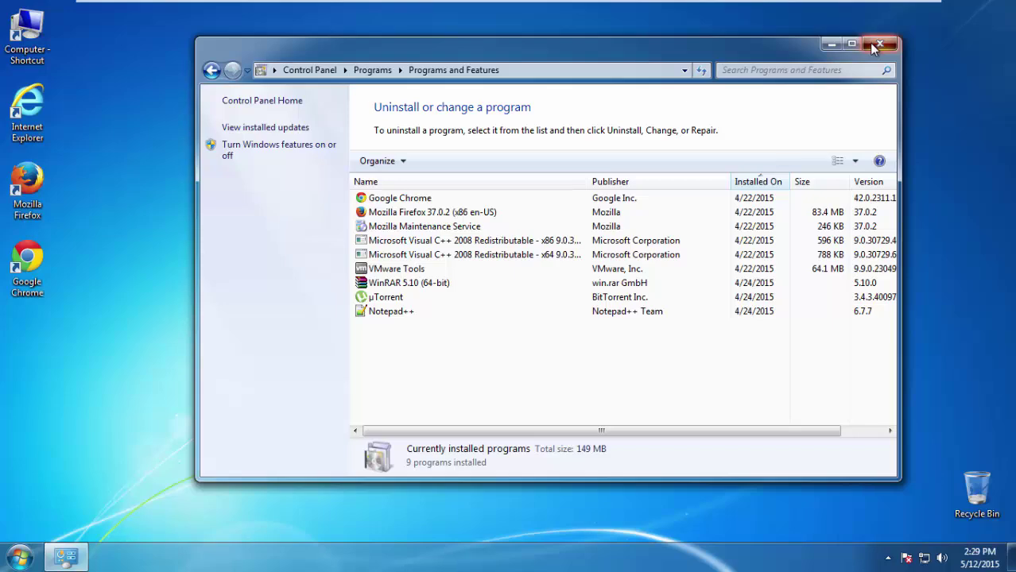
left_click(874, 47)
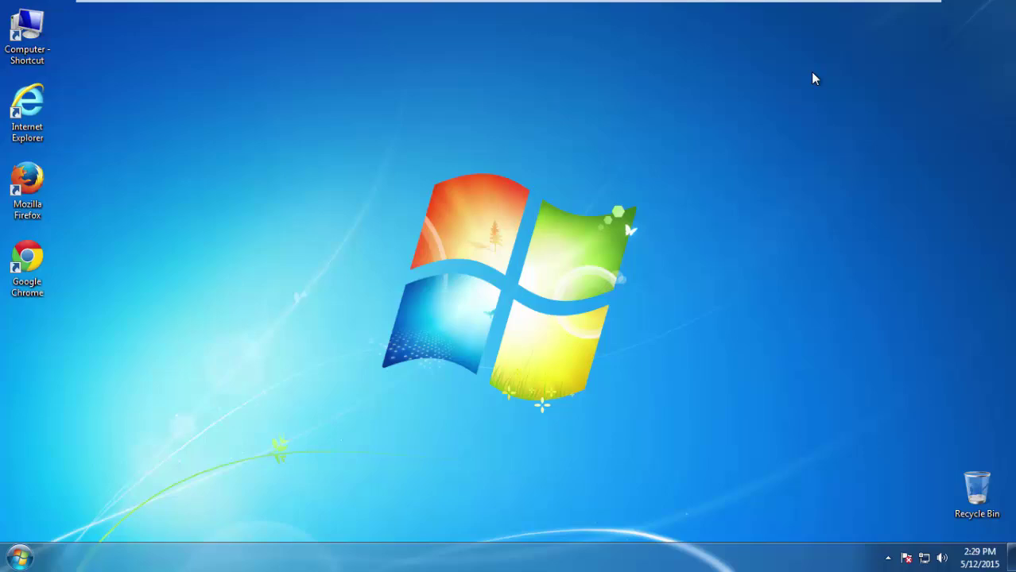
- Restart the computer and boot Windows 7 into Safe Mode from the Advanced Boot Options
left_click(20, 557)
left_click(260, 519)
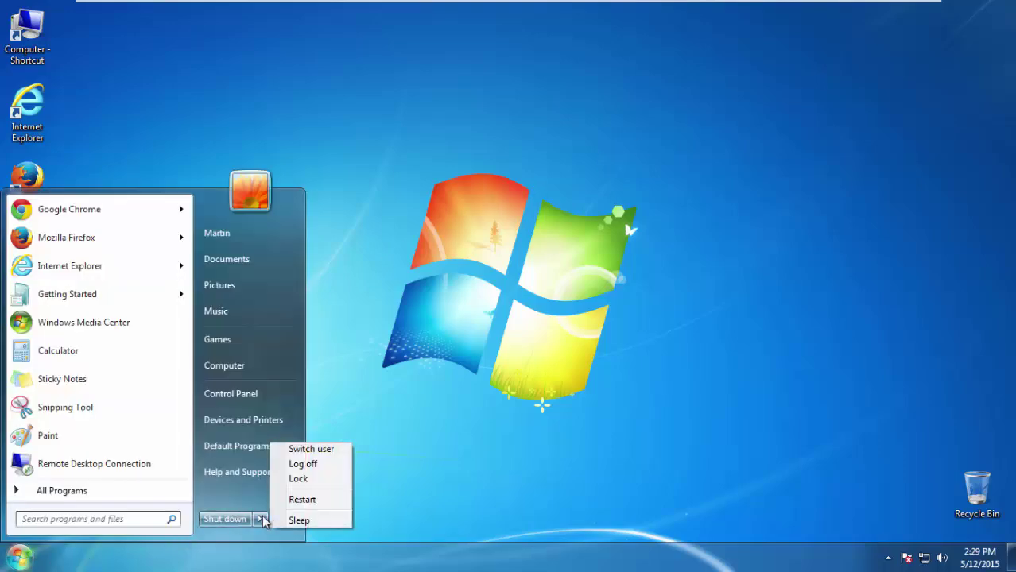
left_click(316, 501)
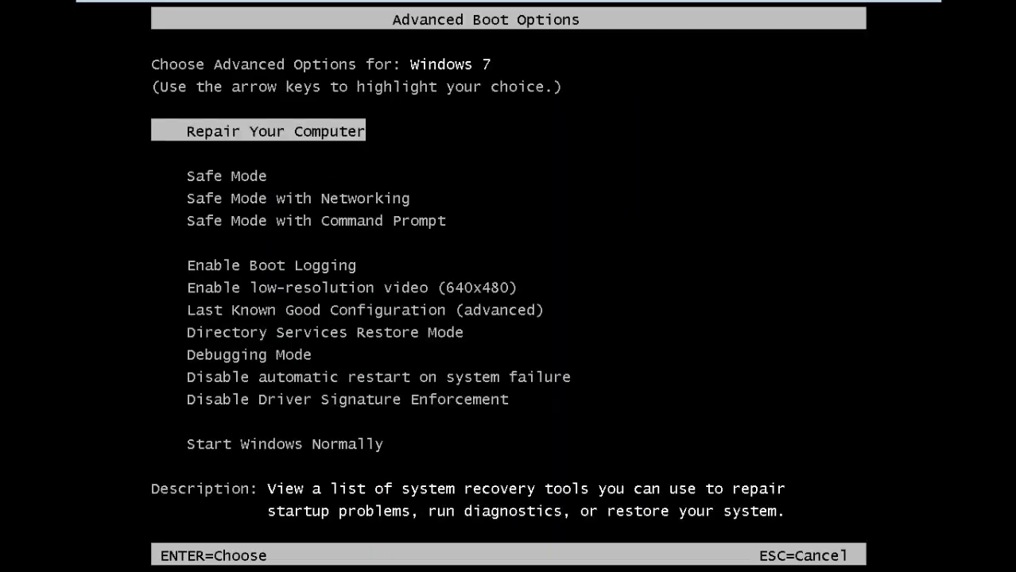
key("Down")
key("Return")
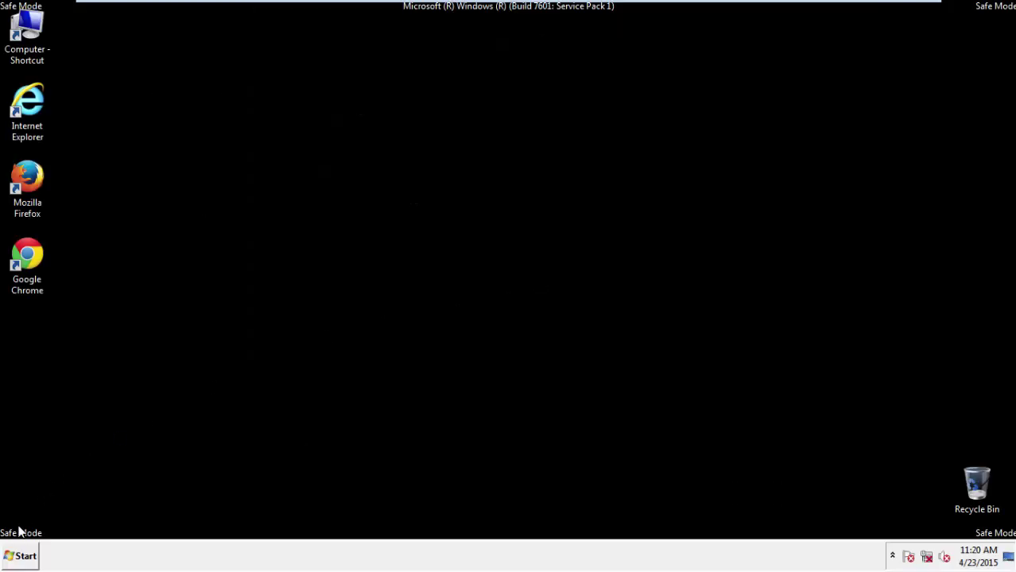
- Search for regedit and launch the Registry Editor
left_click(18, 557)
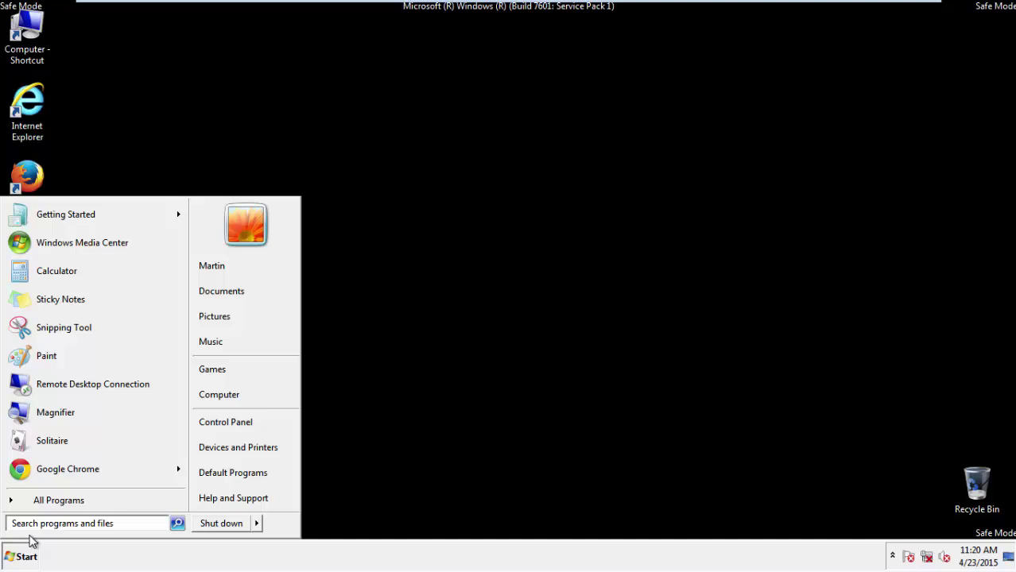
type("r")
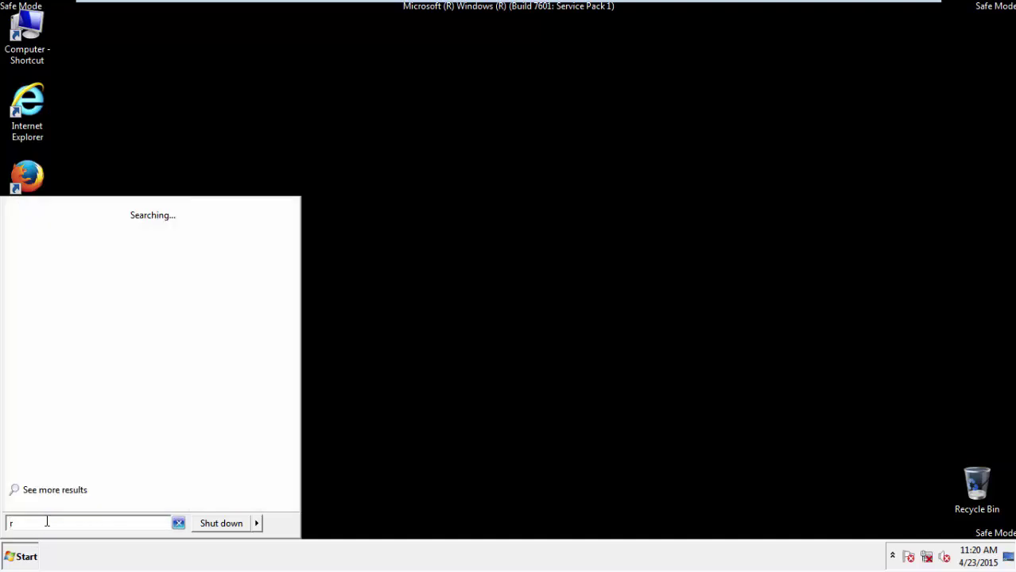
type("egedit")
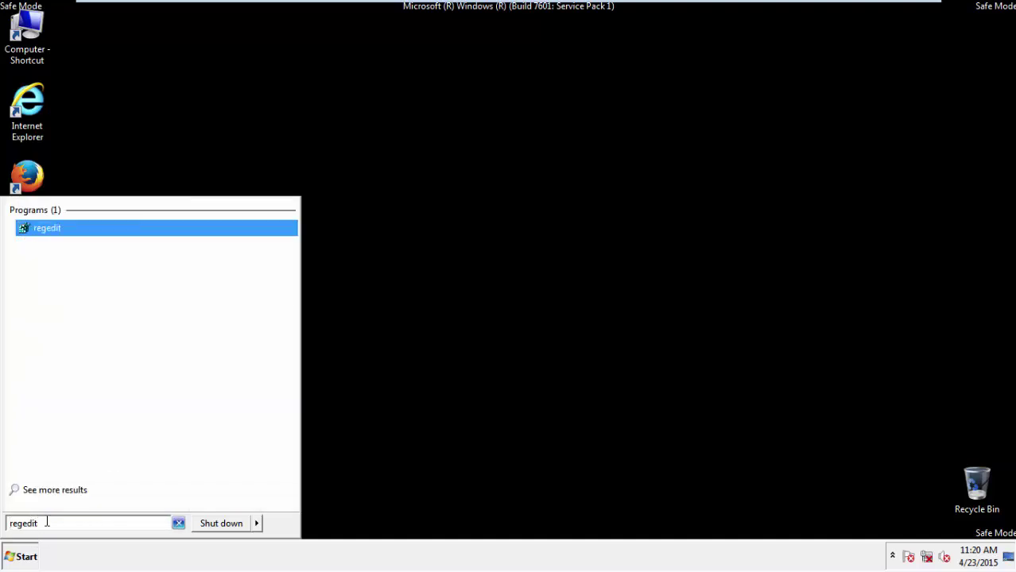
key("Return")
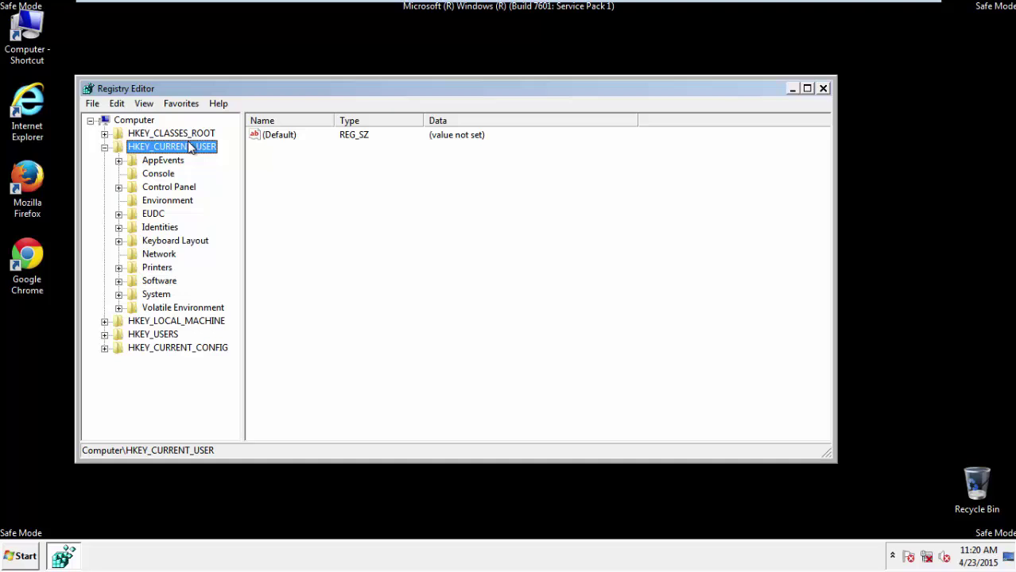
- Open the registry key HKEY_CURRENT_USER\Software\Microsoft\Internet Explorer\Main
left_click(104, 147)
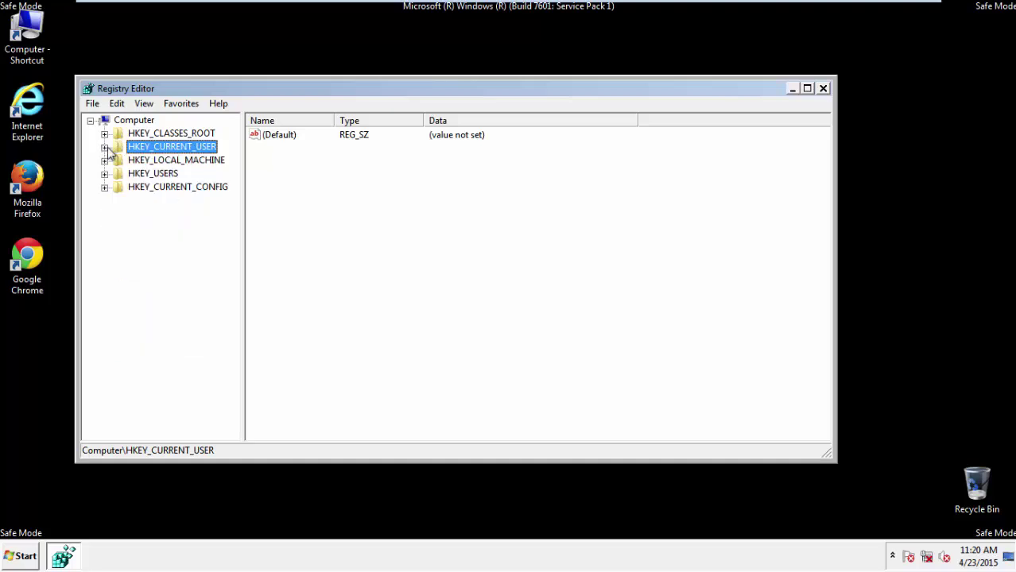
double_click(167, 150)
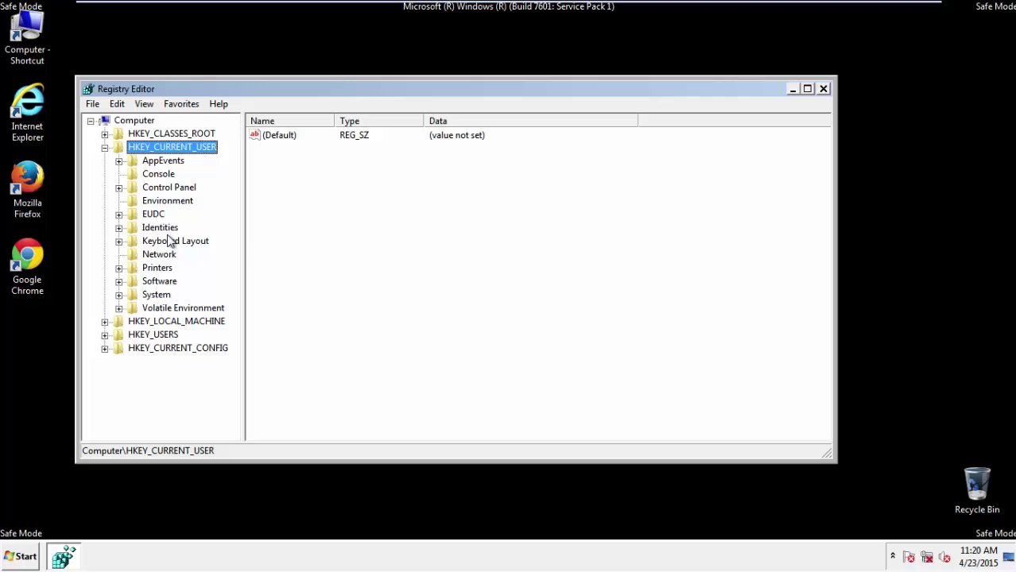
double_click(160, 283)
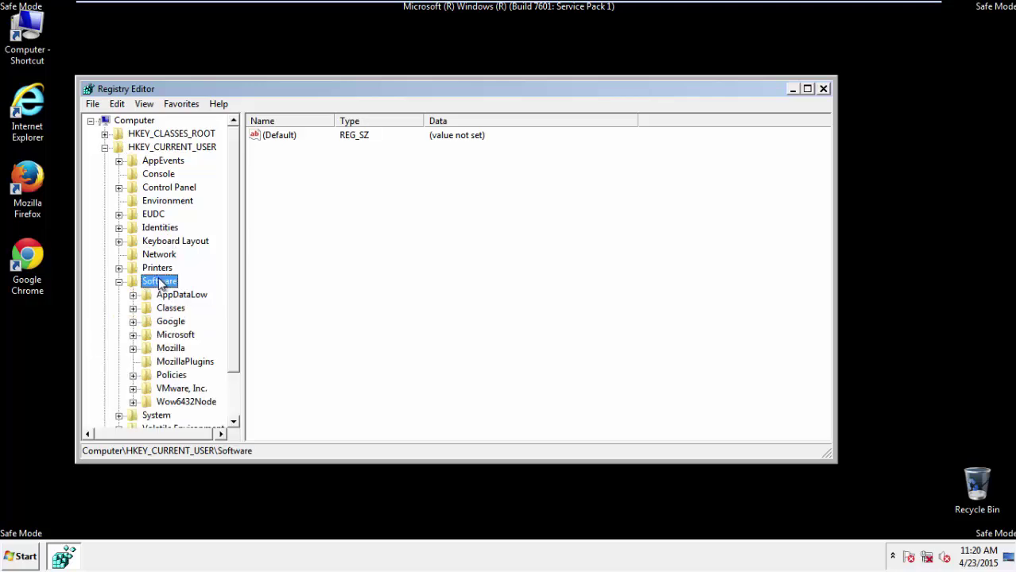
double_click(168, 335)
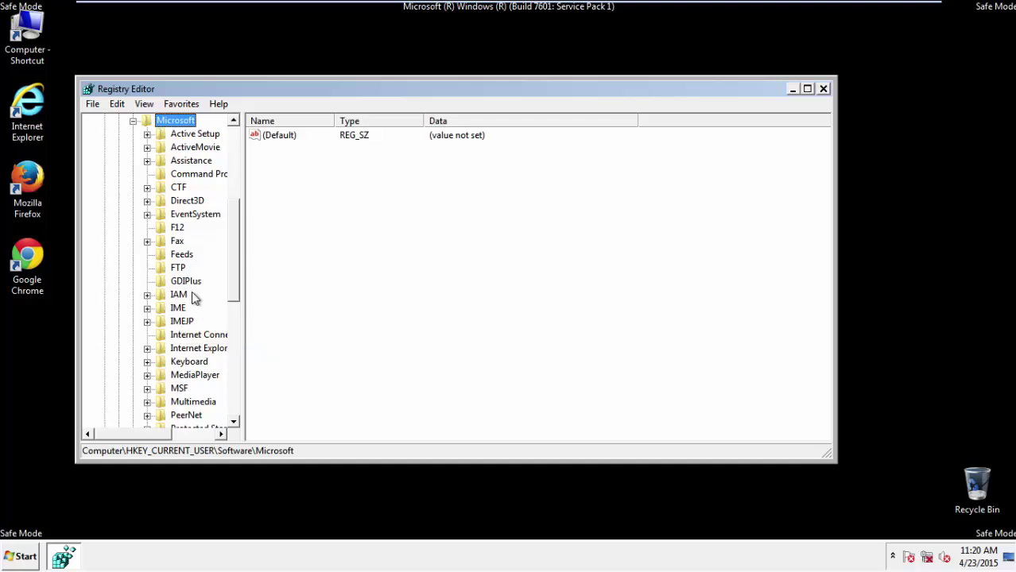
double_click(188, 353)
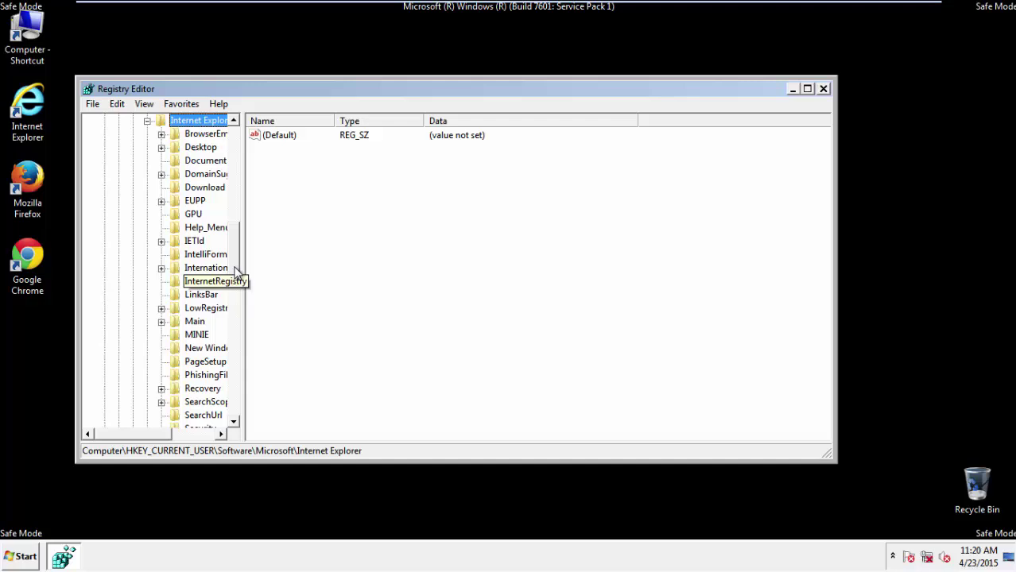
scroll(237, 278, "down", 2)
double_click(195, 242)
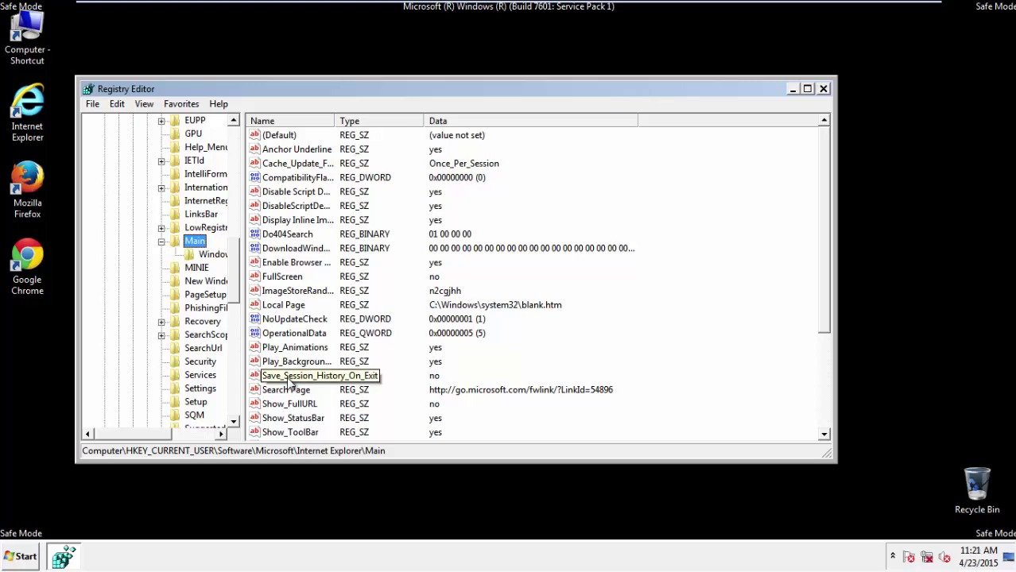
- Delete the Start Page value from Internet Explorer's Main key and close the Registry Editor
scroll(288, 384, "down", 3)
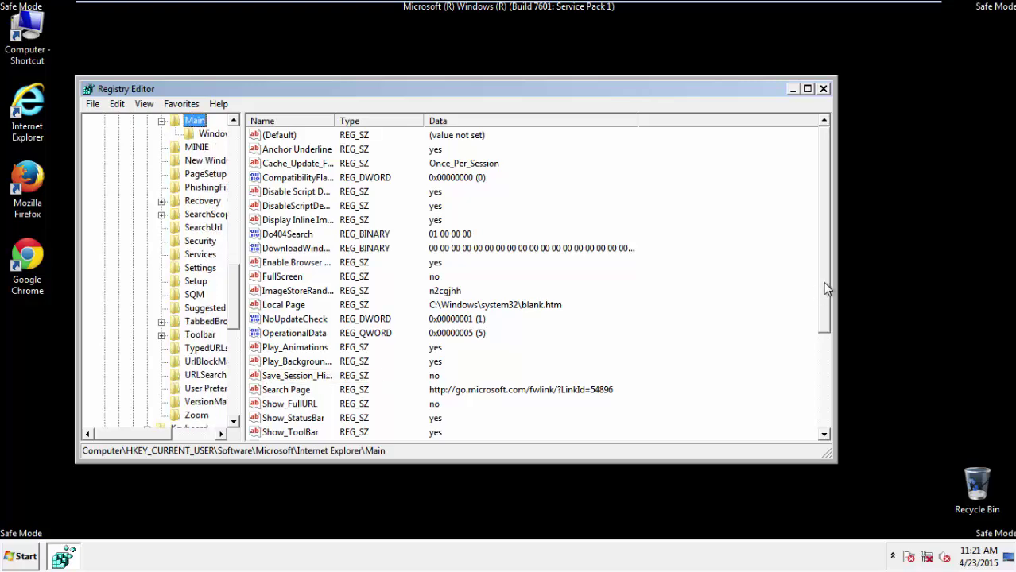
left_click_drag(827, 289, 819, 384)
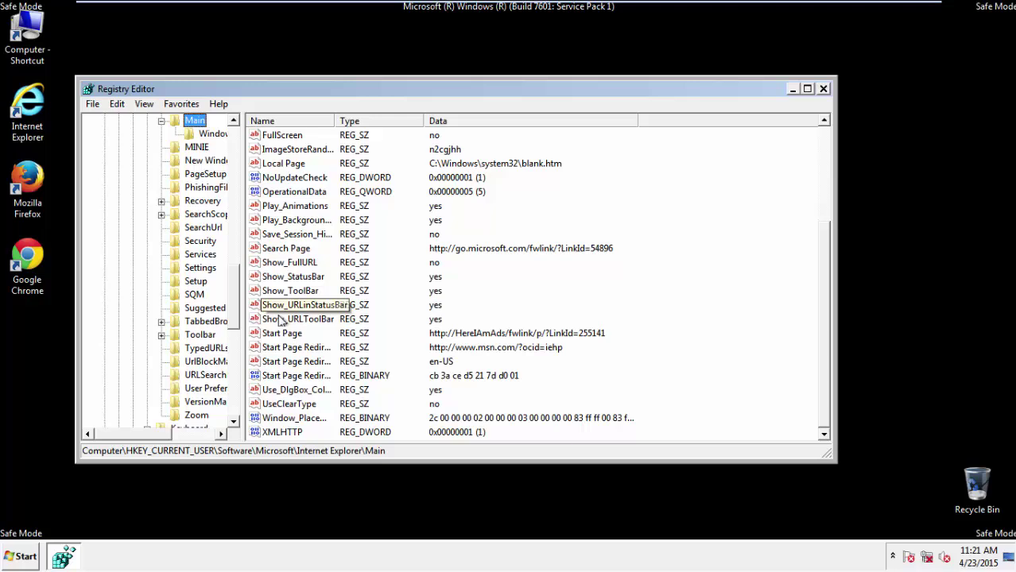
left_click(283, 334)
right_click(270, 340)
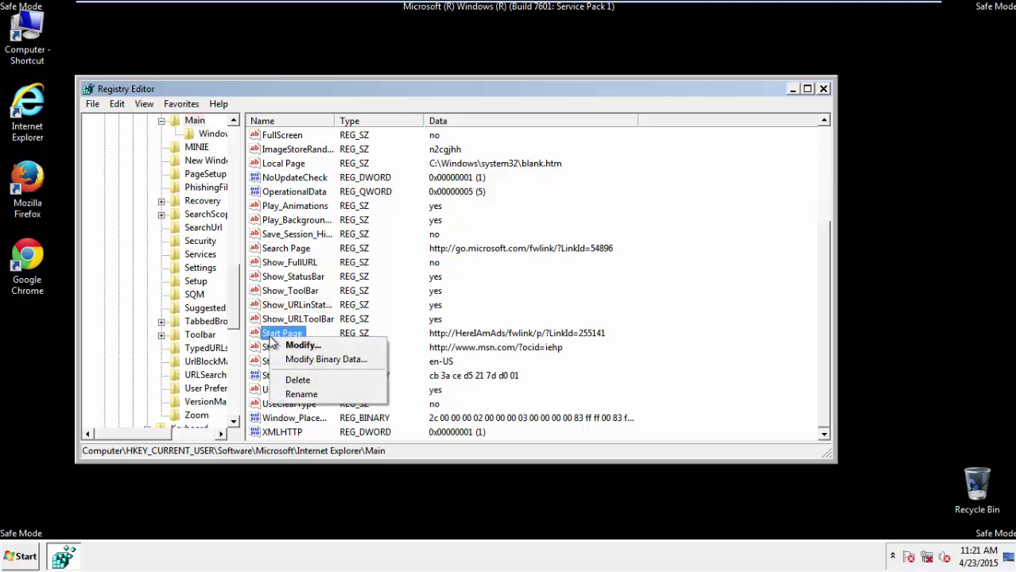
left_click(298, 380)
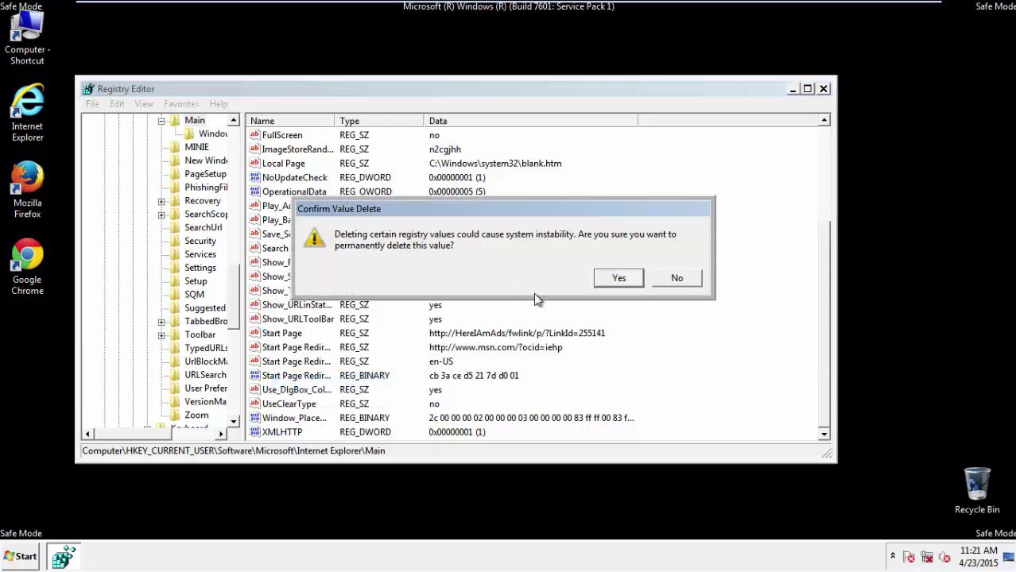
left_click(617, 277)
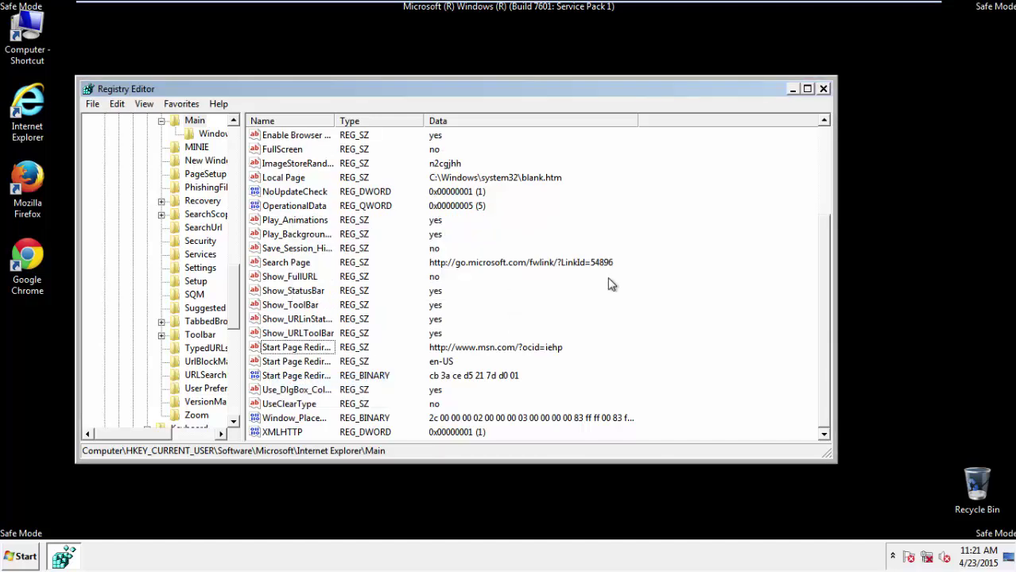
left_click(823, 90)
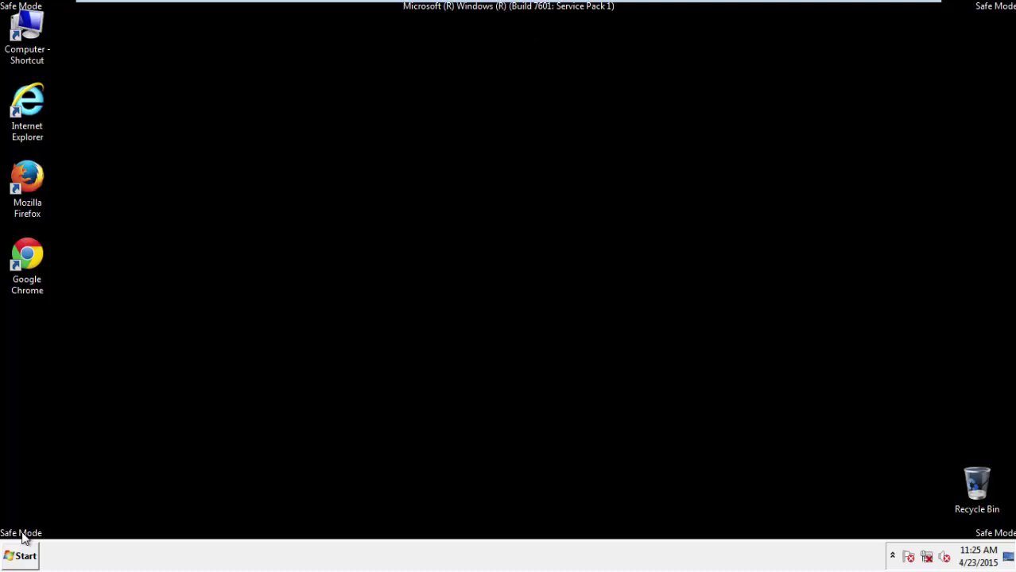
- Launch Mozilla Firefox and decline to make it the default browser for now
double_click(35, 187)
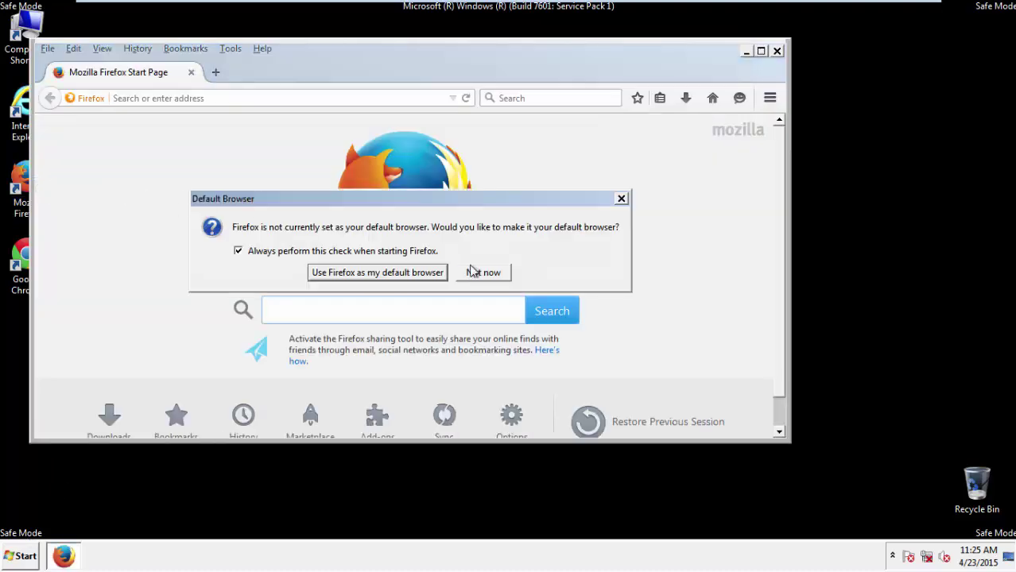
left_click(495, 273)
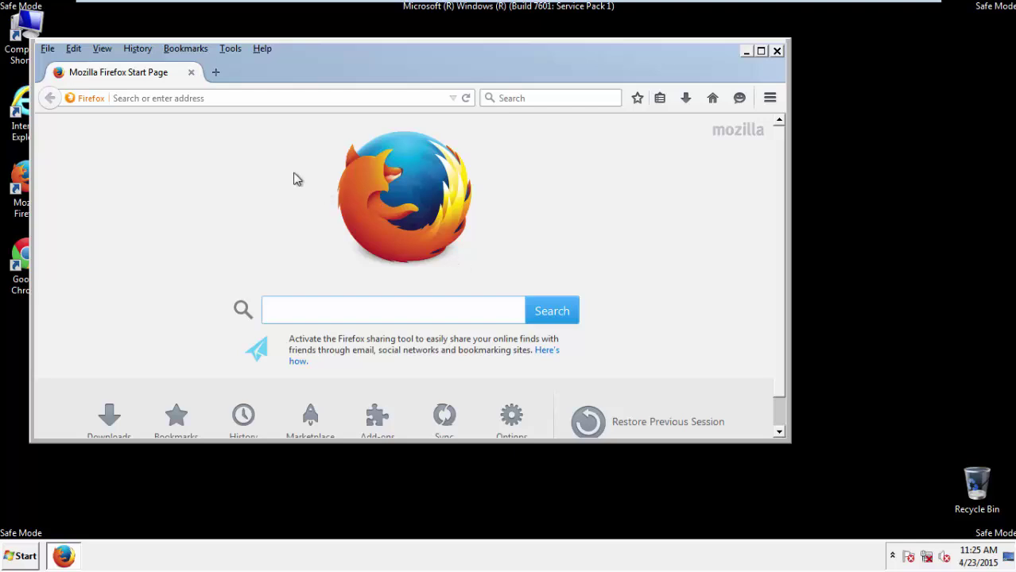
- Hide Firefox's menu bar and show it again
right_click(311, 61)
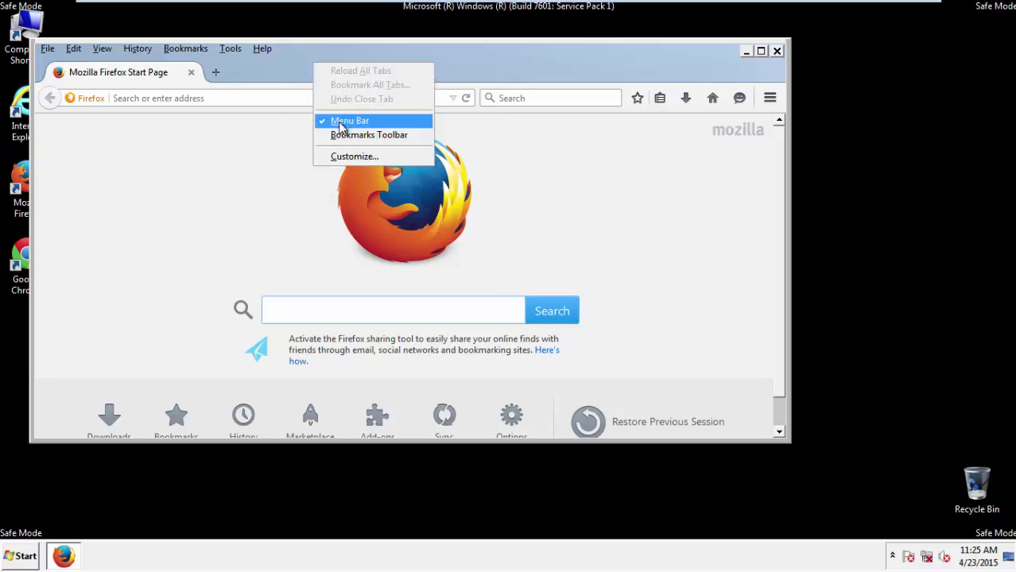
left_click(340, 121)
right_click(318, 64)
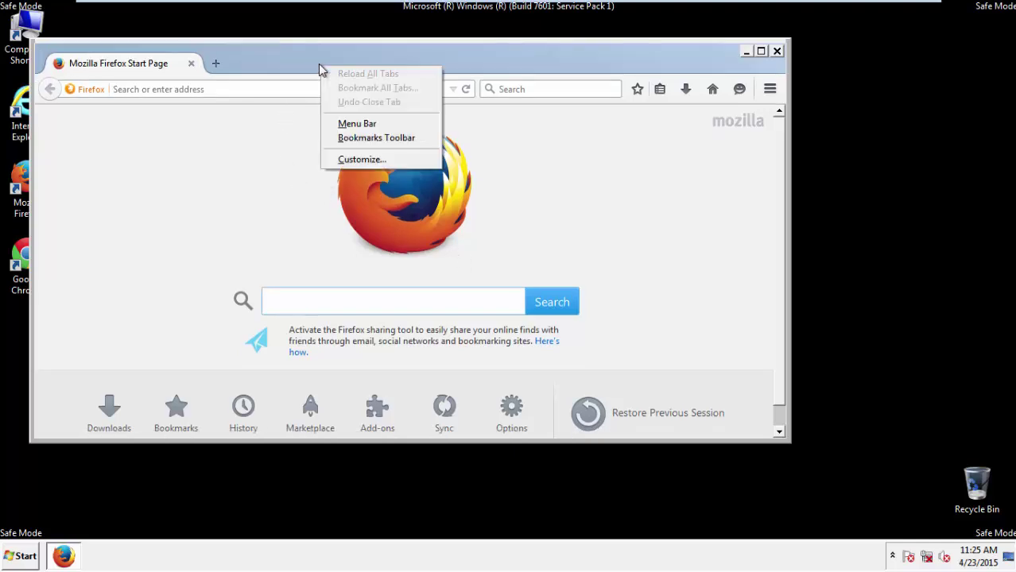
left_click(340, 124)
- Clear all of Firefox's history for the Everything time range, keeping Offline Website Data and Site Preferences included
left_click(140, 49)
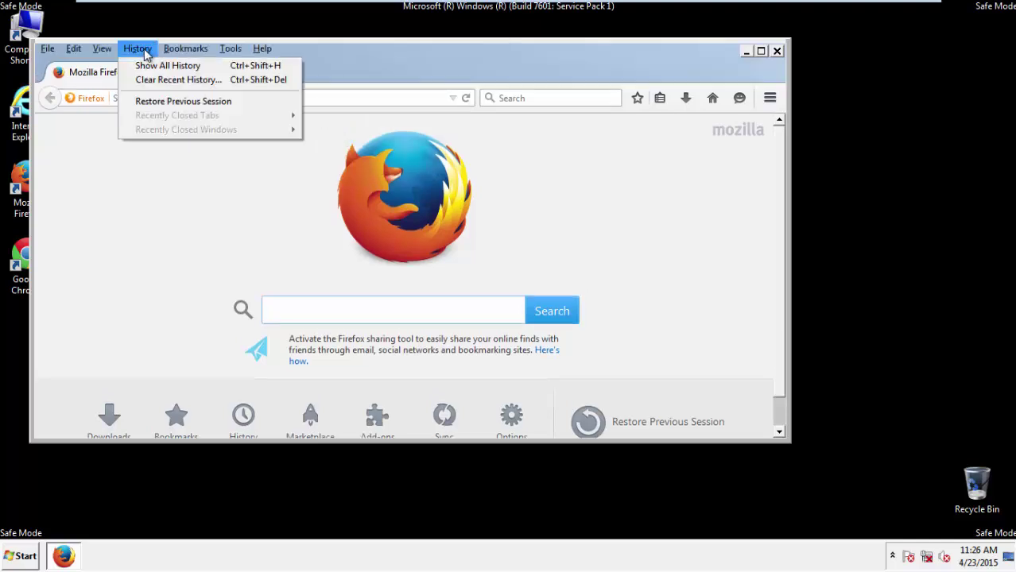
left_click(155, 80)
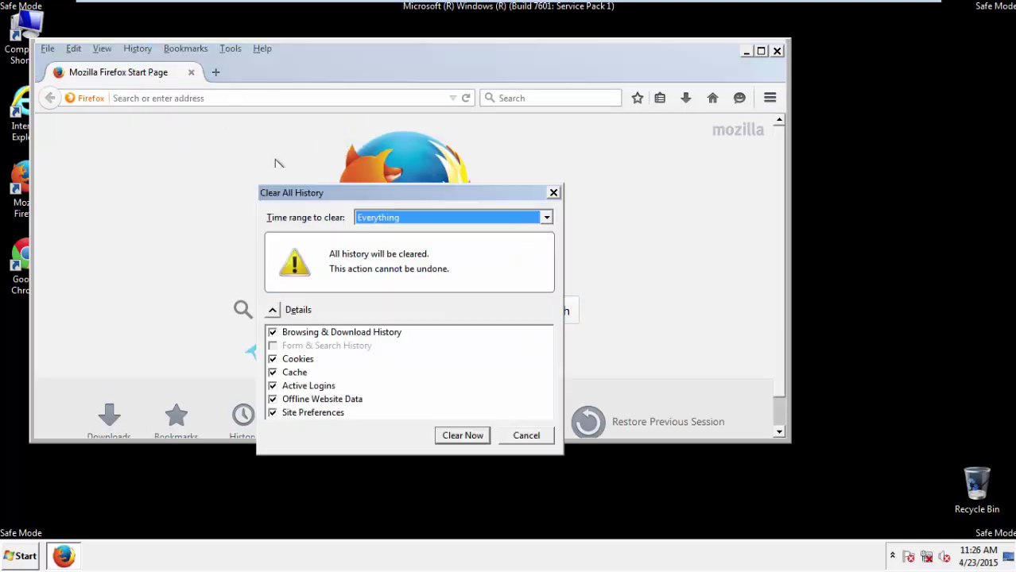
left_click(365, 220)
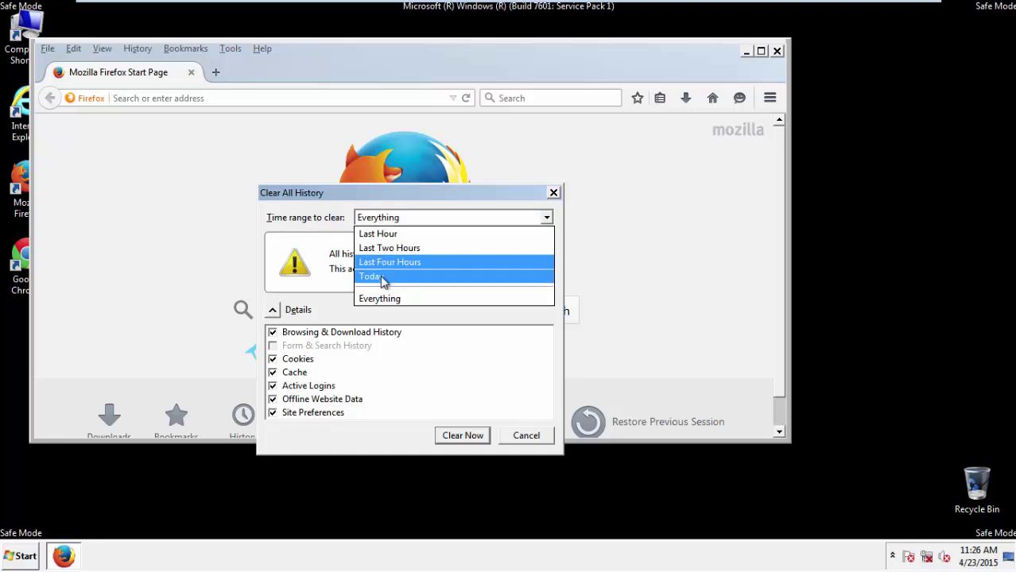
left_click(380, 298)
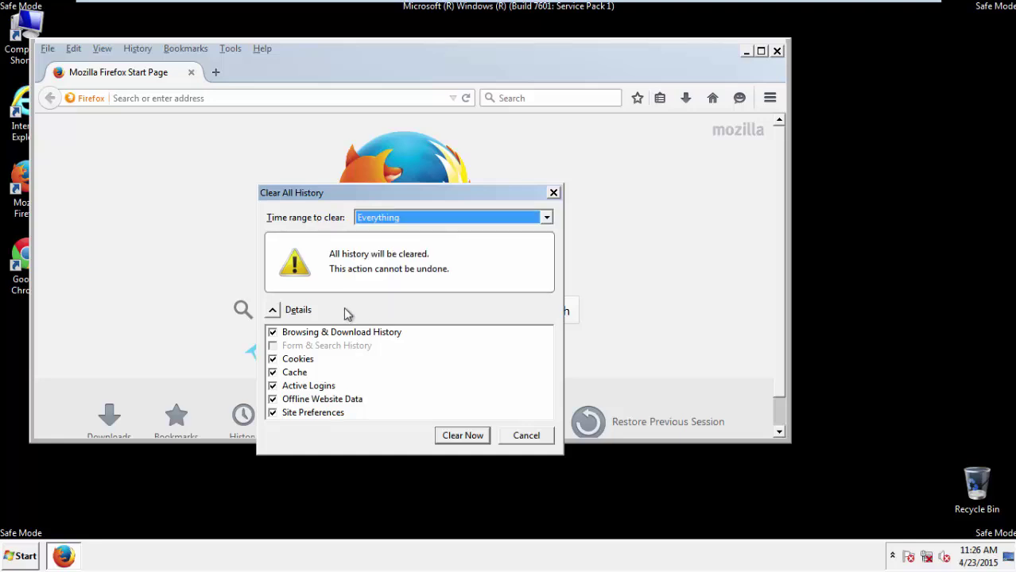
left_click(272, 399)
left_click(272, 399)
left_click(273, 414)
left_click(272, 414)
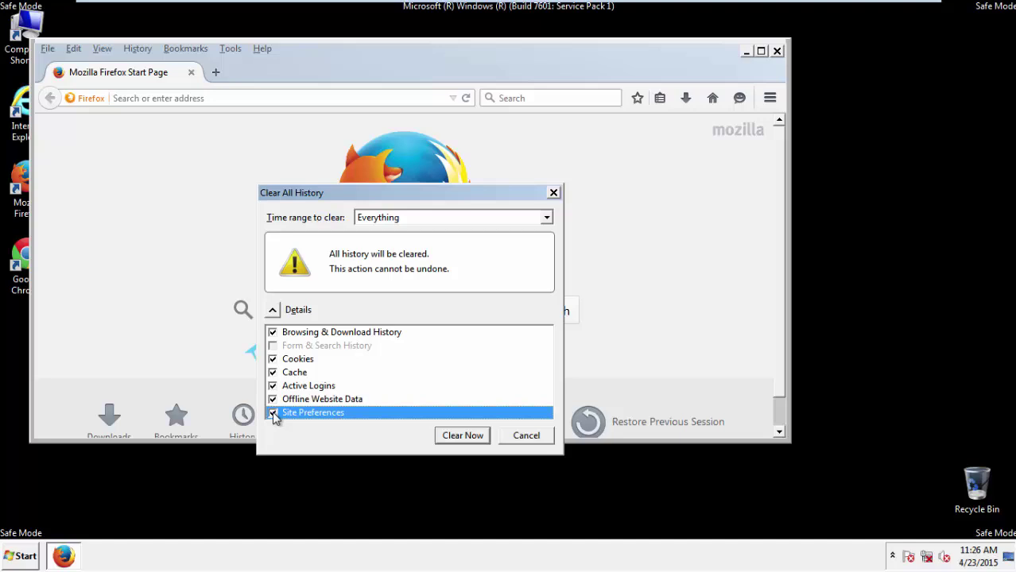
left_click(462, 436)
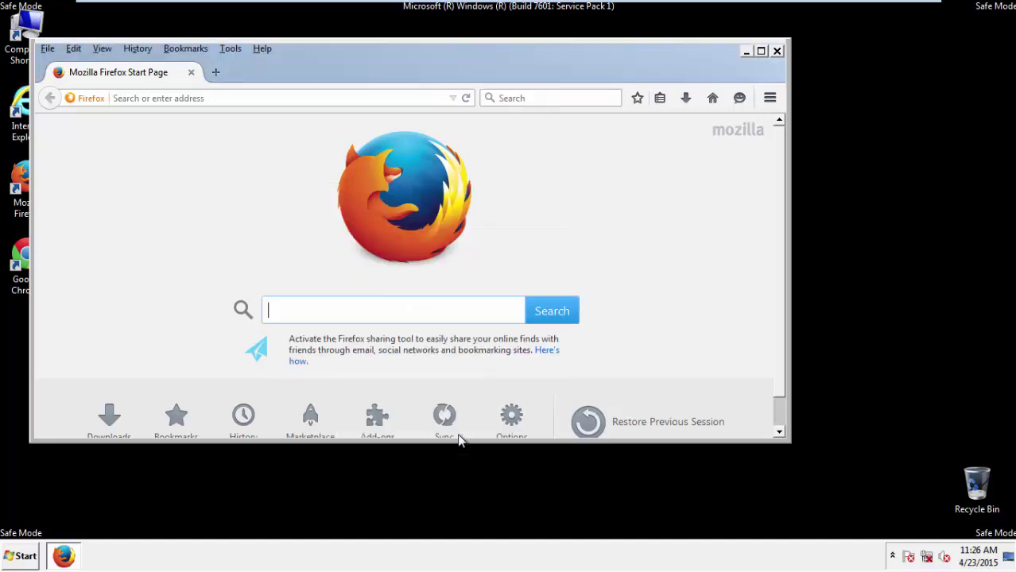
- Refresh Firefox from its Troubleshooting Information page, finish the import, decline the default browser prompt and close Firefox
left_click(262, 49)
left_click(295, 123)
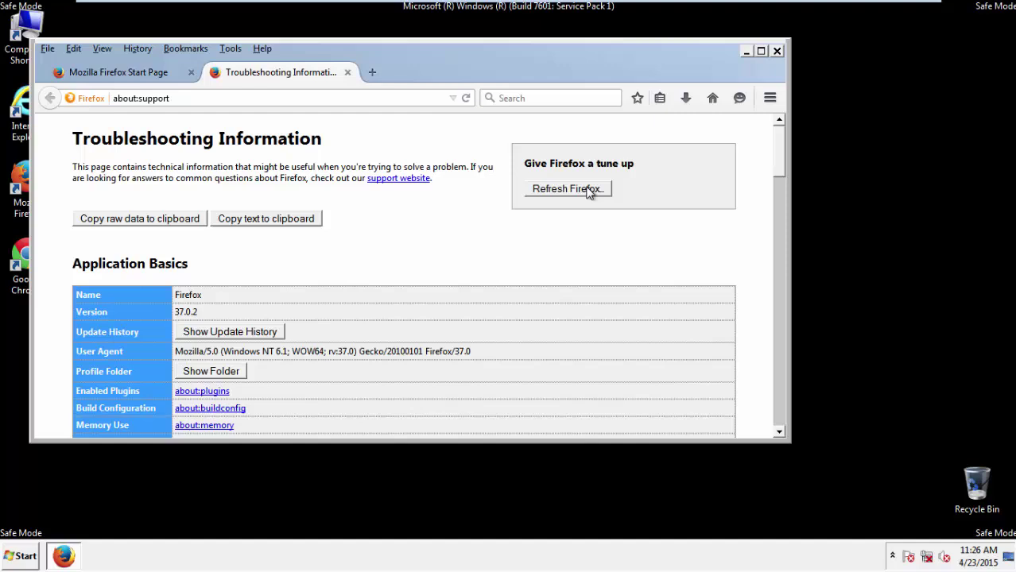
left_click(588, 191)
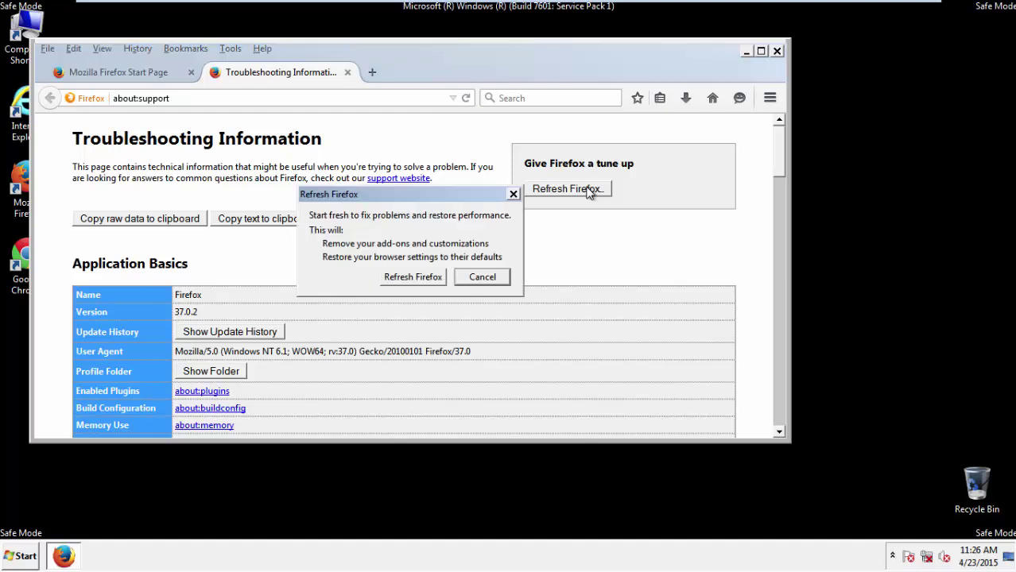
left_click(413, 277)
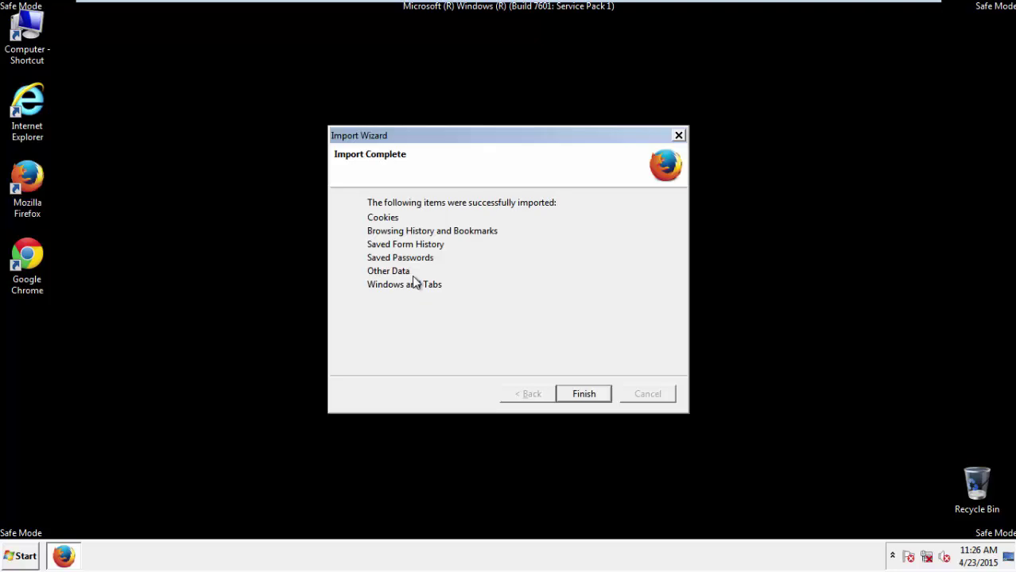
left_click(584, 395)
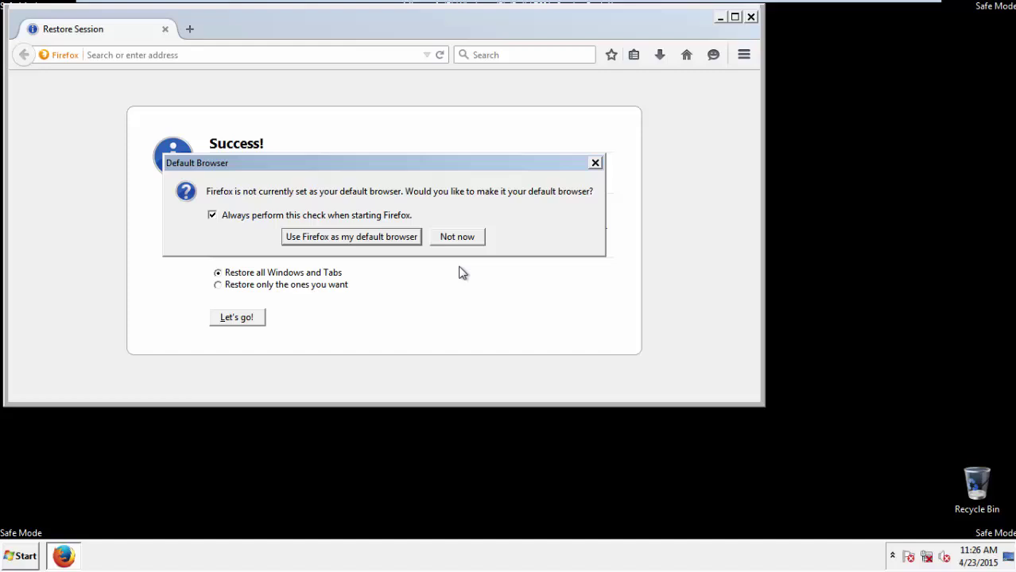
left_click(458, 237)
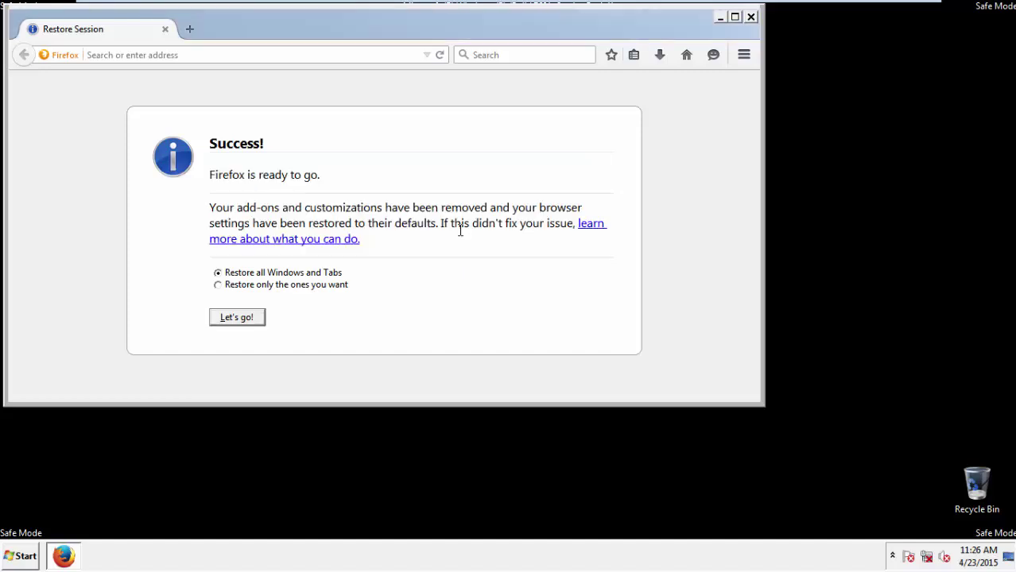
left_click(751, 17)
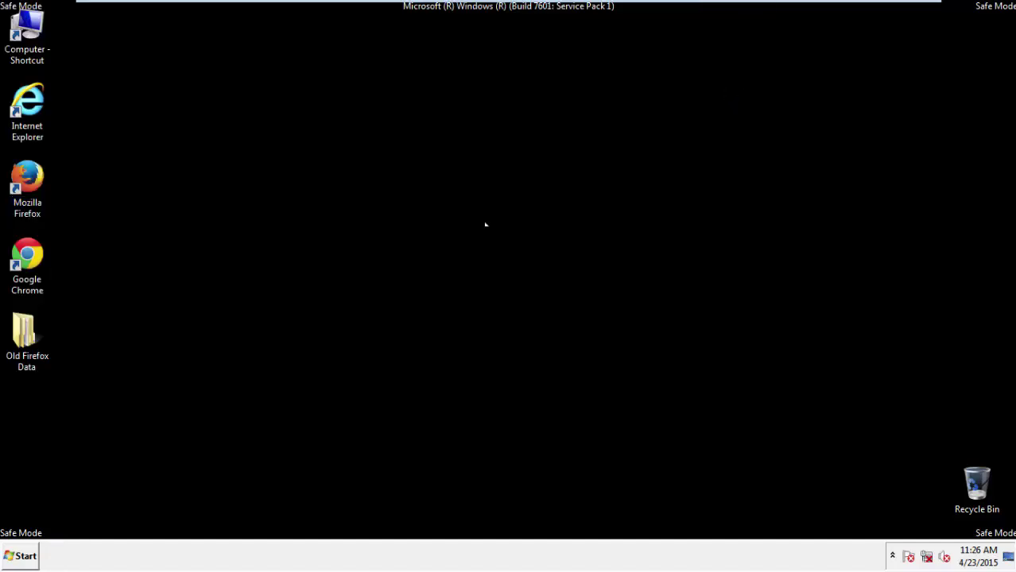
- Launch Google Chrome and stop it from asking to become the default browser
left_click(24, 252)
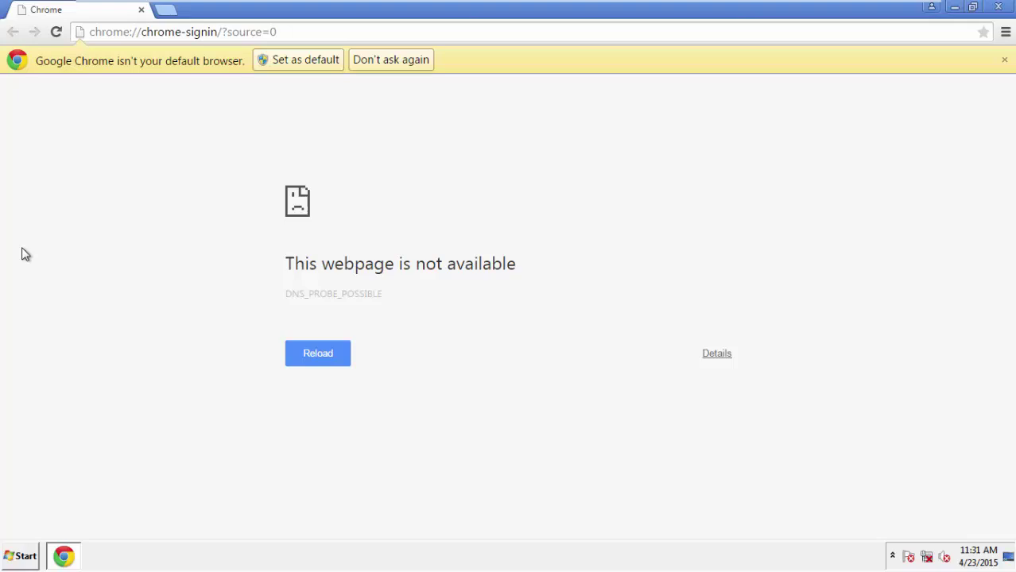
left_click(410, 63)
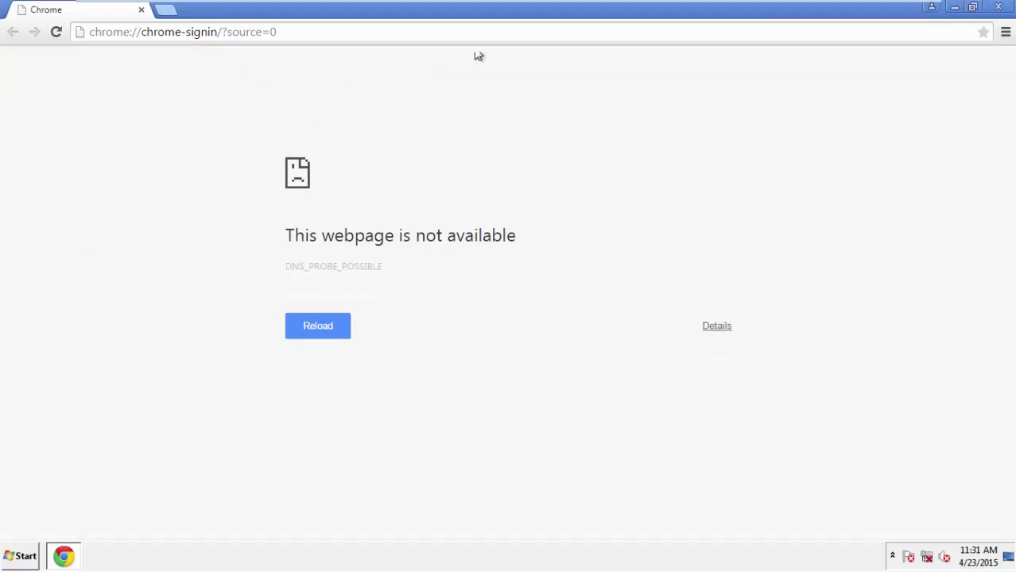
- Clear Chrome's browsing data from the beginning of time, adding Autofill form data and Hosted app data to the selected items
left_click(1005, 34)
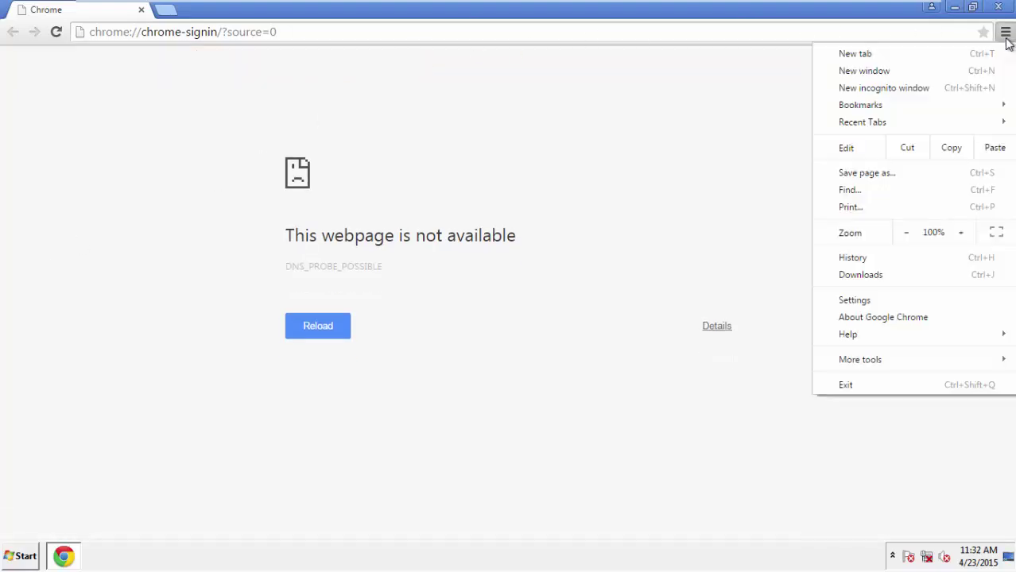
left_click(859, 300)
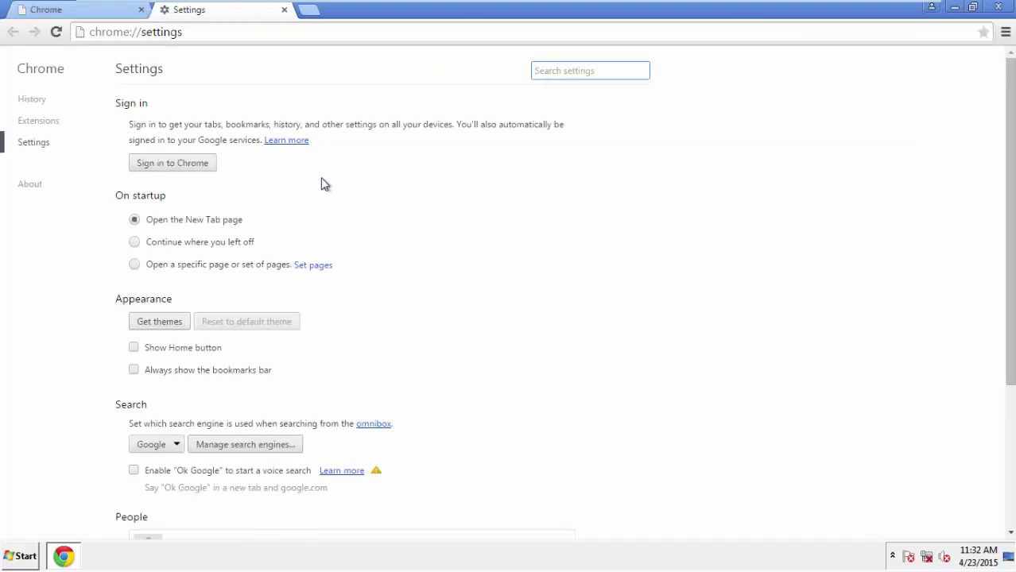
left_click(32, 99)
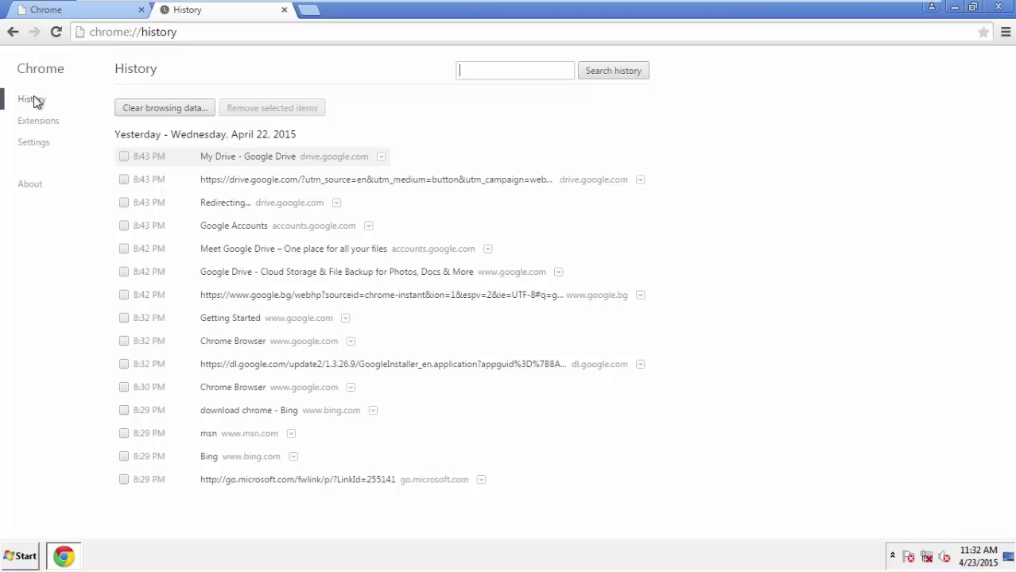
left_click(152, 109)
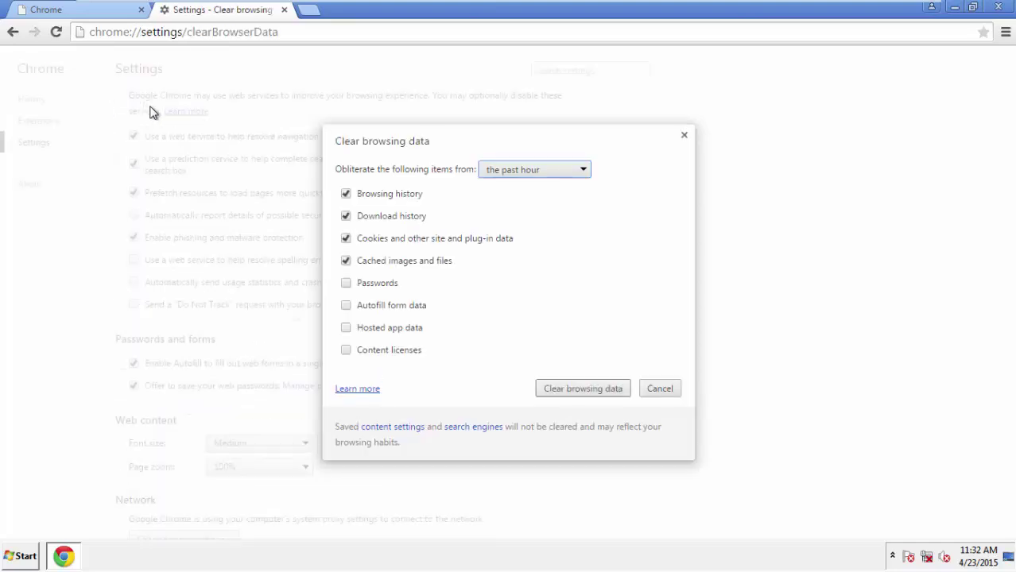
left_click(510, 170)
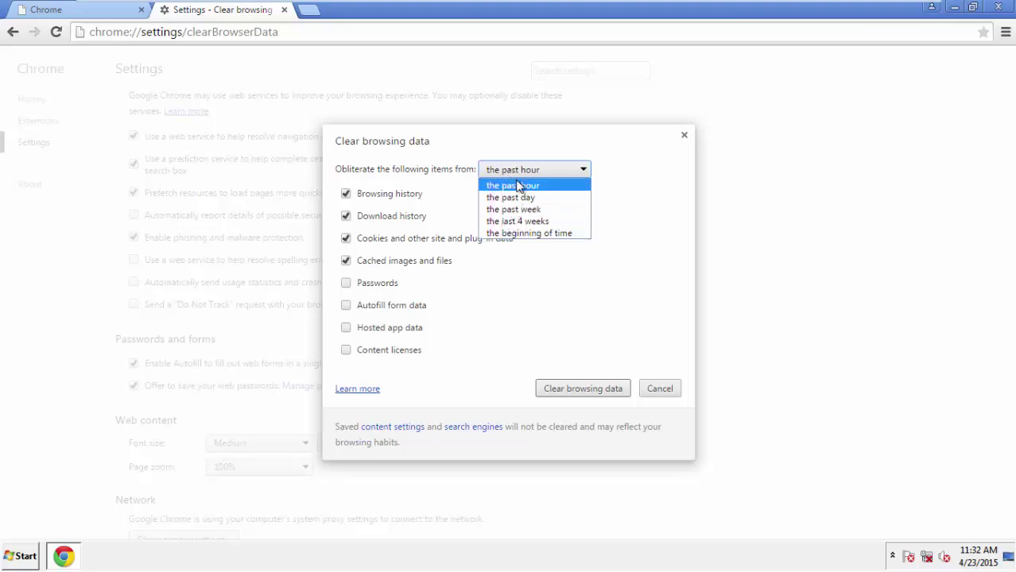
left_click(509, 235)
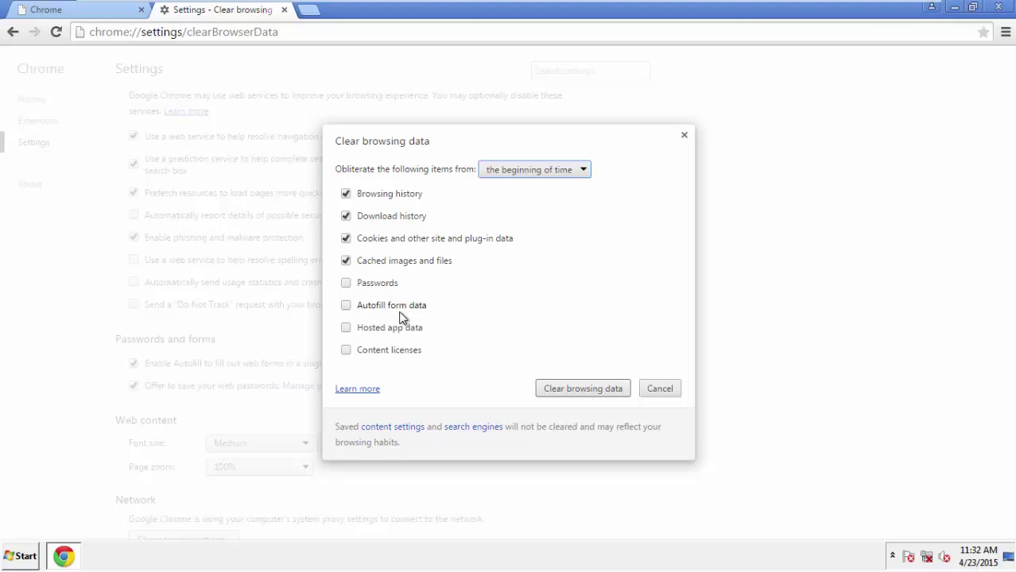
left_click(350, 307)
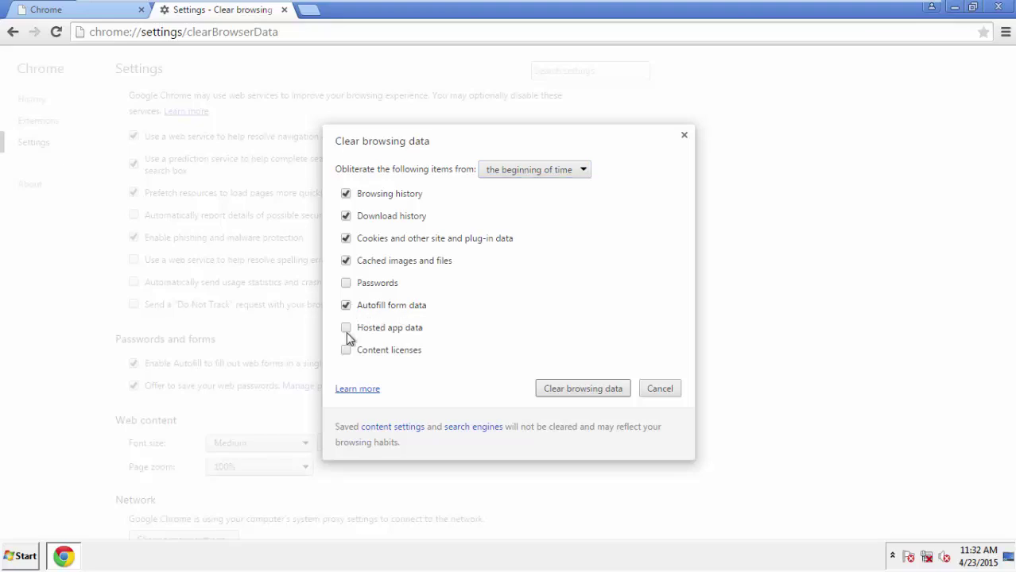
left_click(348, 330)
left_click(567, 390)
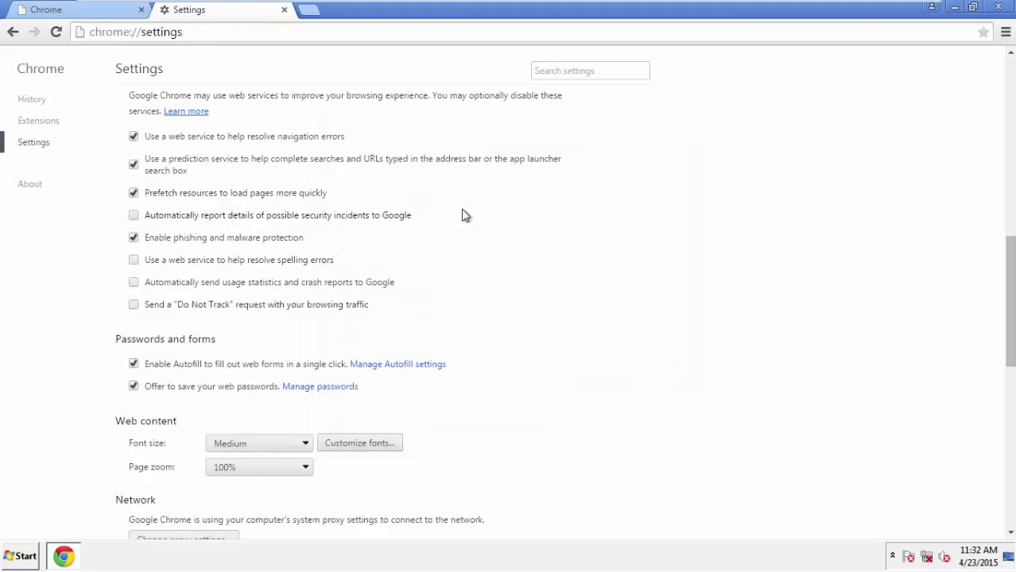
- Reset Chrome's settings to their original defaults and close the browser
left_click_drag(1010, 253, 1005, 440)
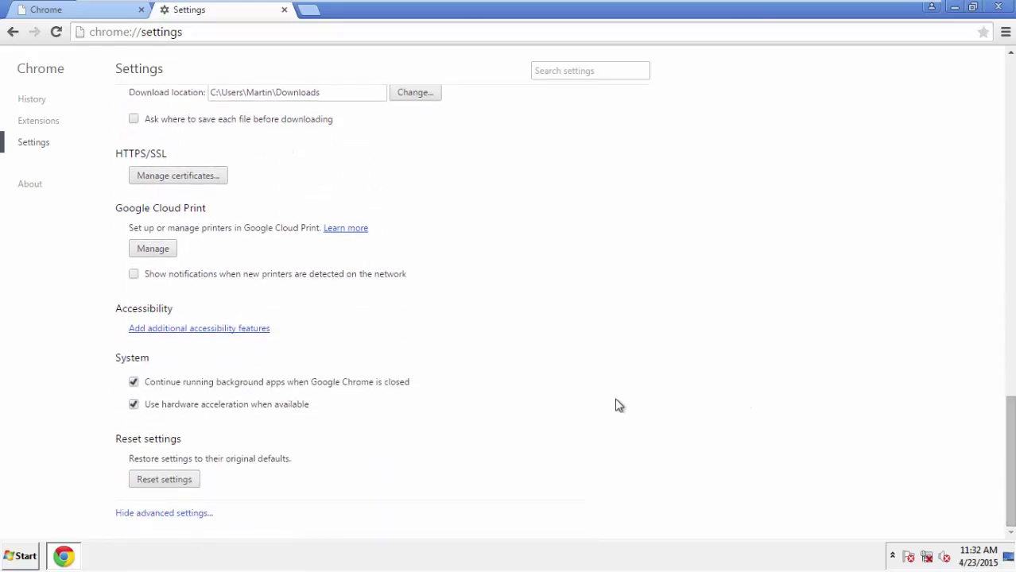
left_click(191, 487)
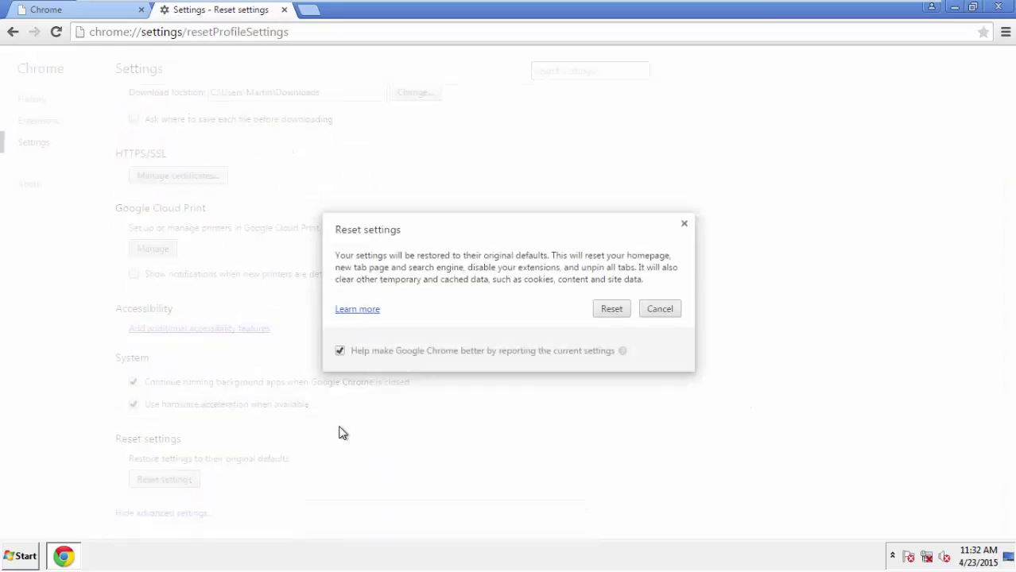
left_click(612, 309)
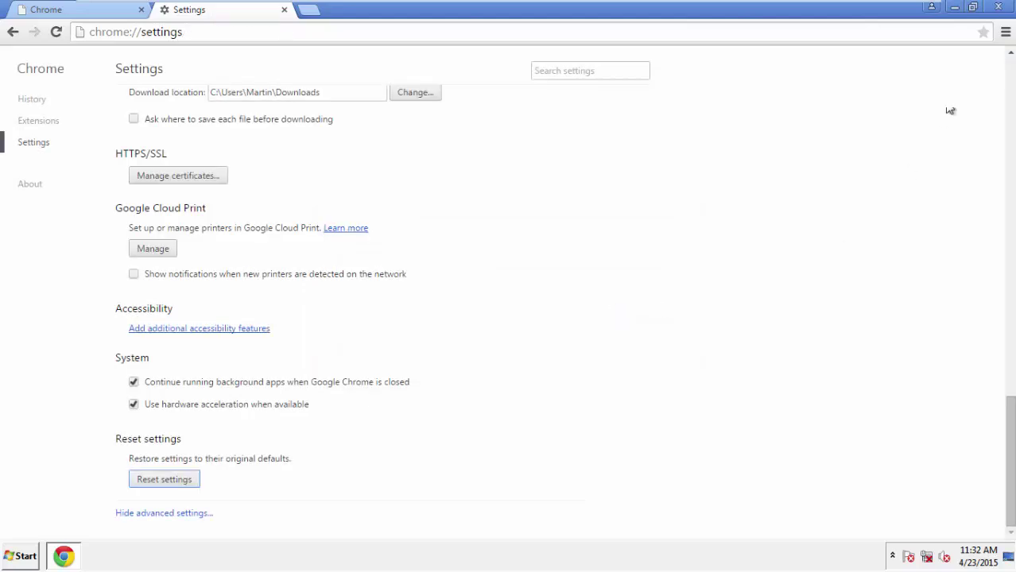
left_click(990, 6)
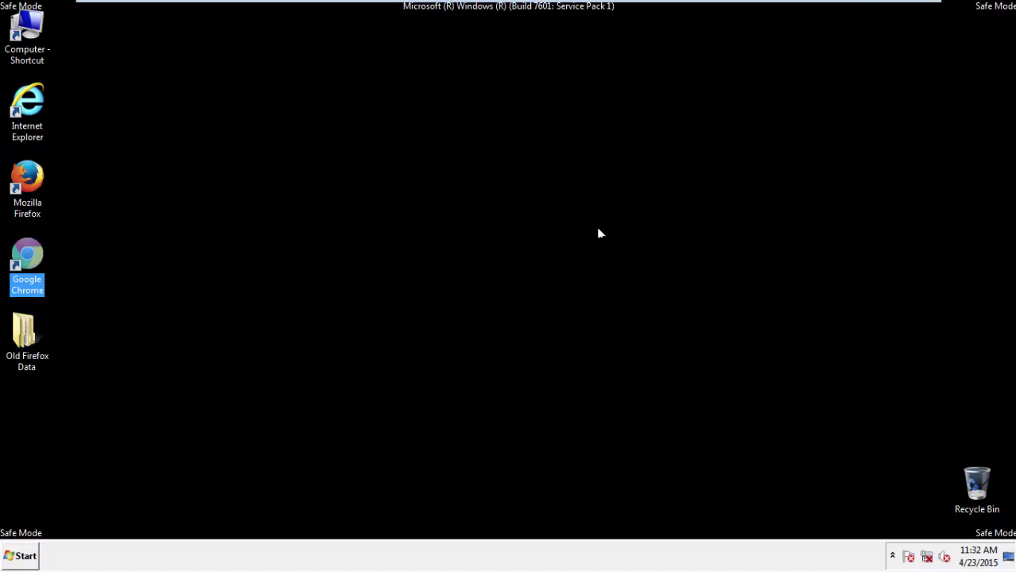
left_click(547, 257)
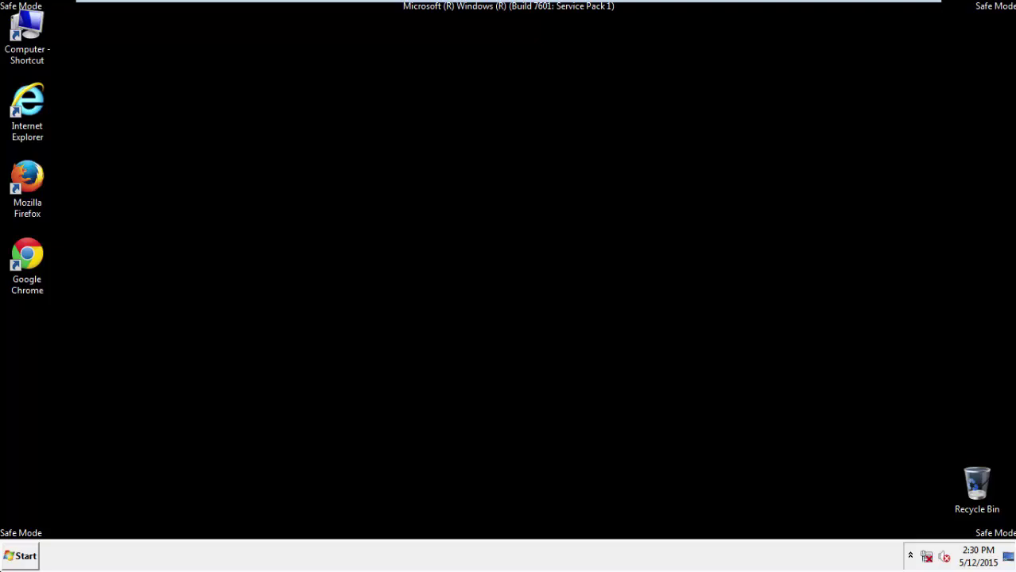
- Launch Mozilla Firefox and open its list of installed extensions in the Add-ons Manager
left_click(30, 181)
double_click(30, 181)
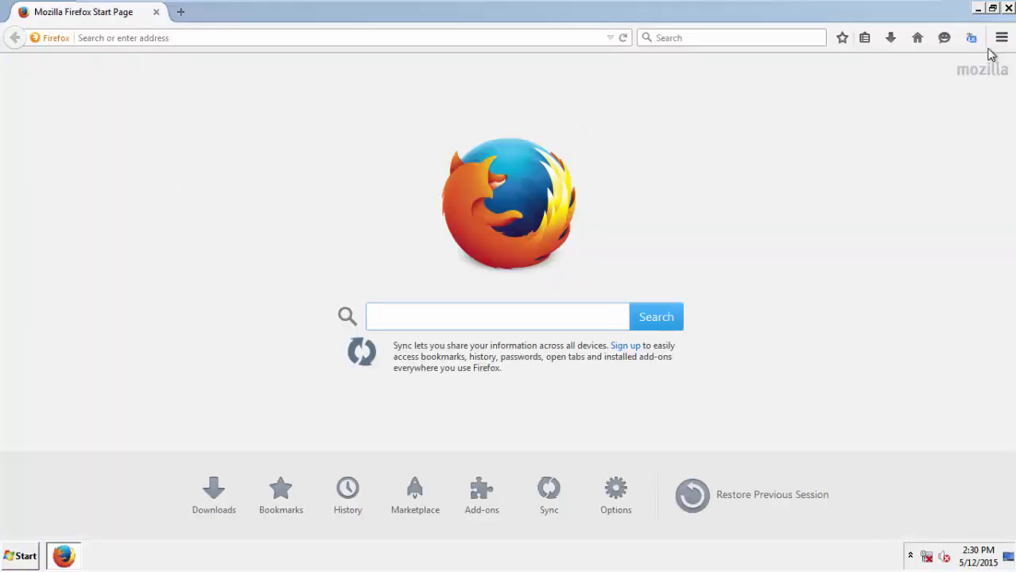
left_click(1002, 37)
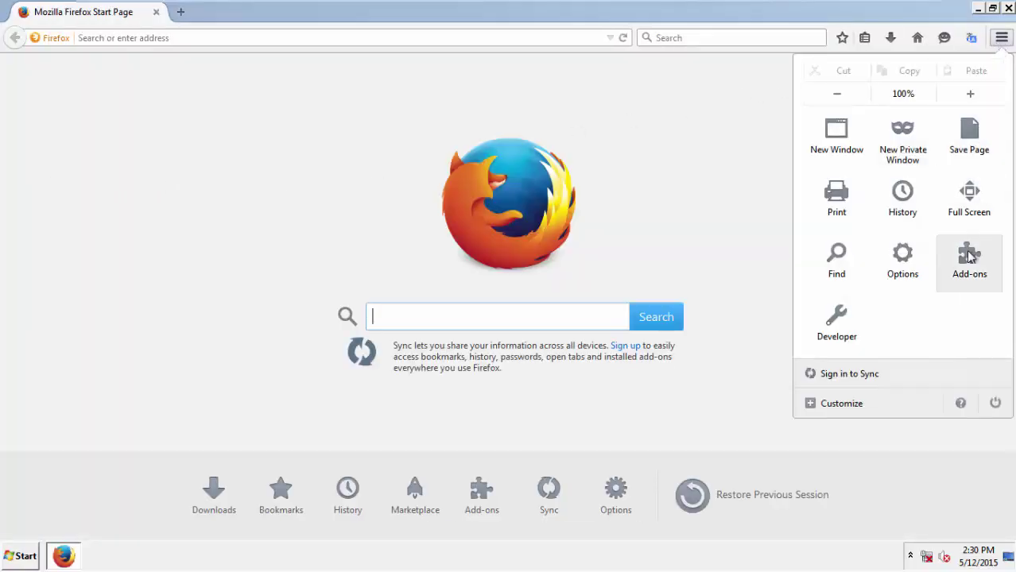
left_click(968, 256)
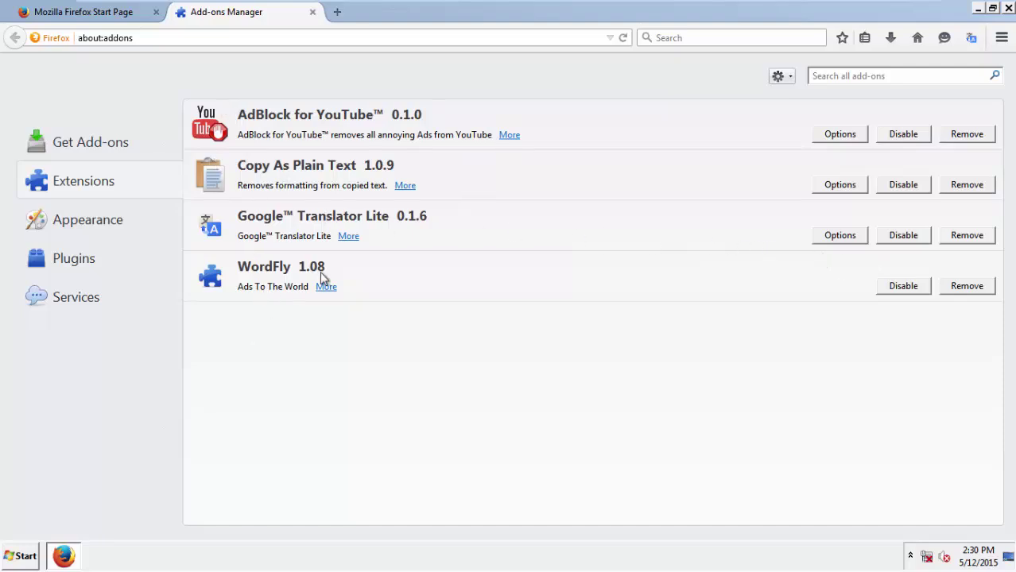
- Remove the WordFly extension, restart Firefox to apply the removal and close the browser with all its tabs
left_click(967, 286)
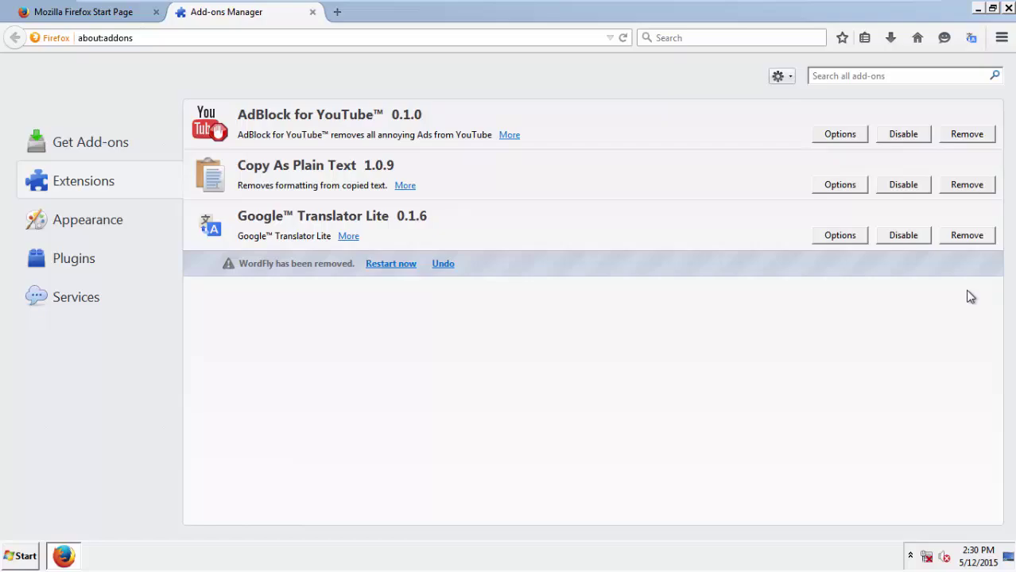
left_click(392, 265)
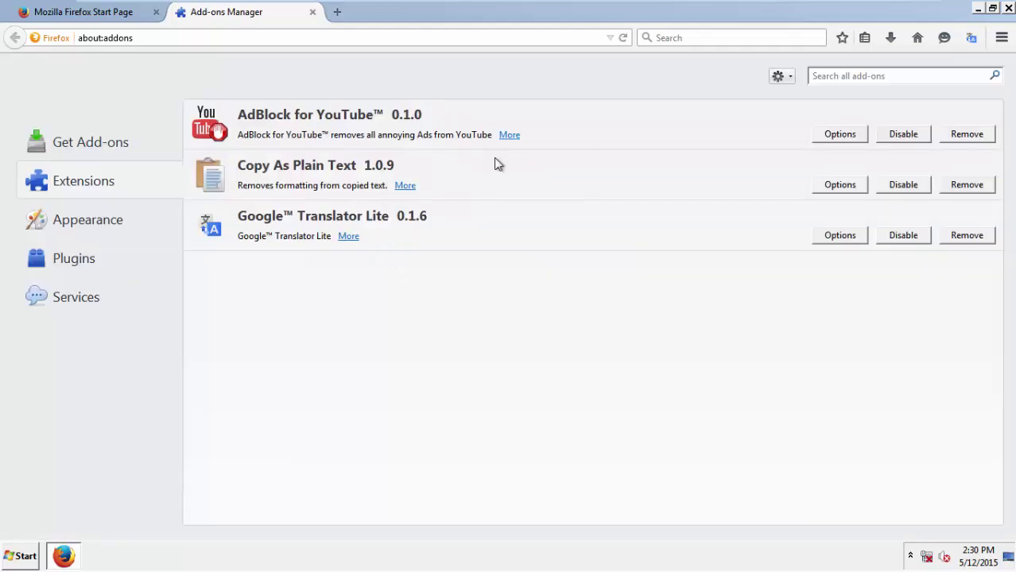
left_click(1008, 8)
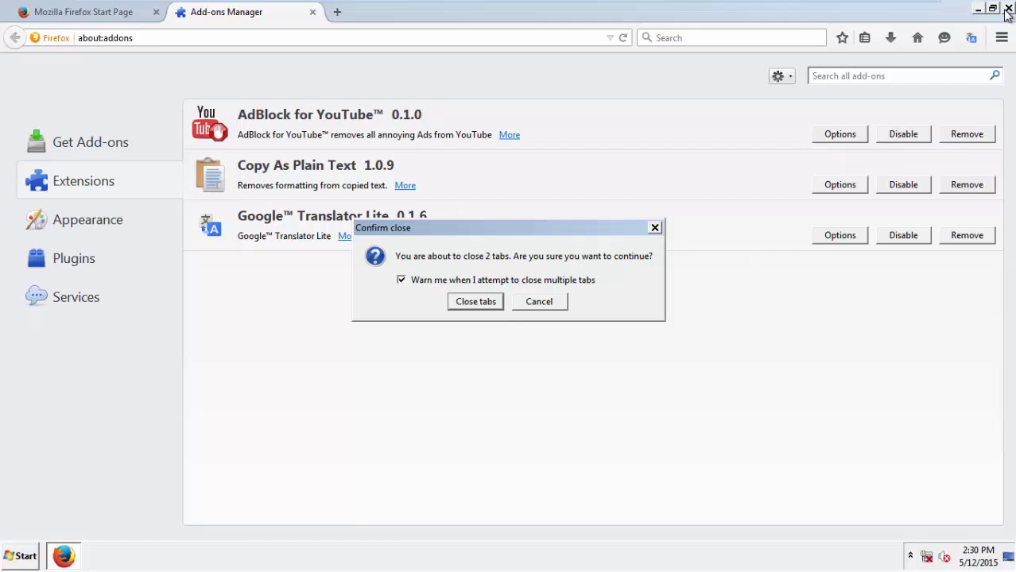
left_click(480, 303)
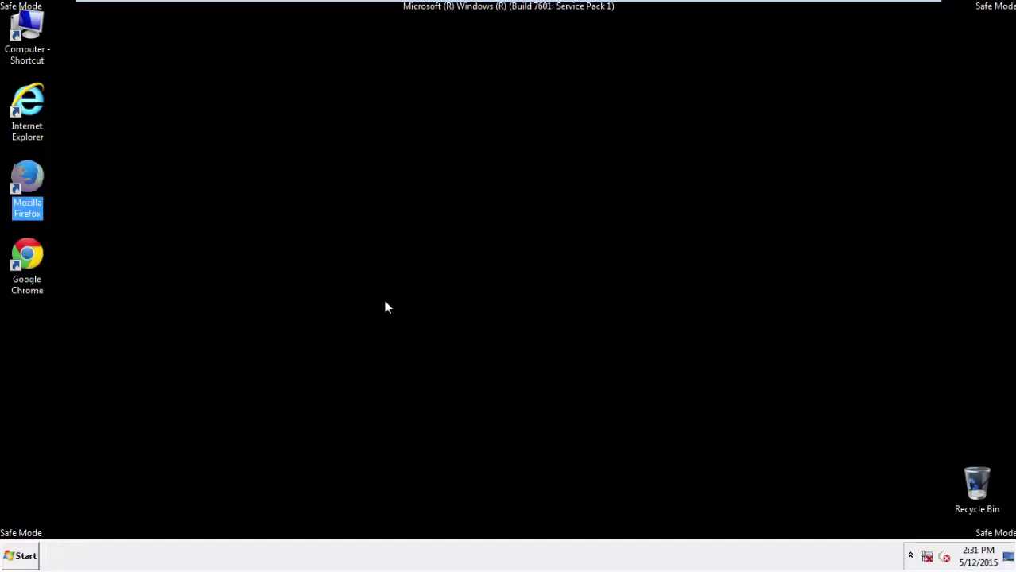
- Launch Google Chrome and open its list of installed extensions from the browser settings
double_click(30, 260)
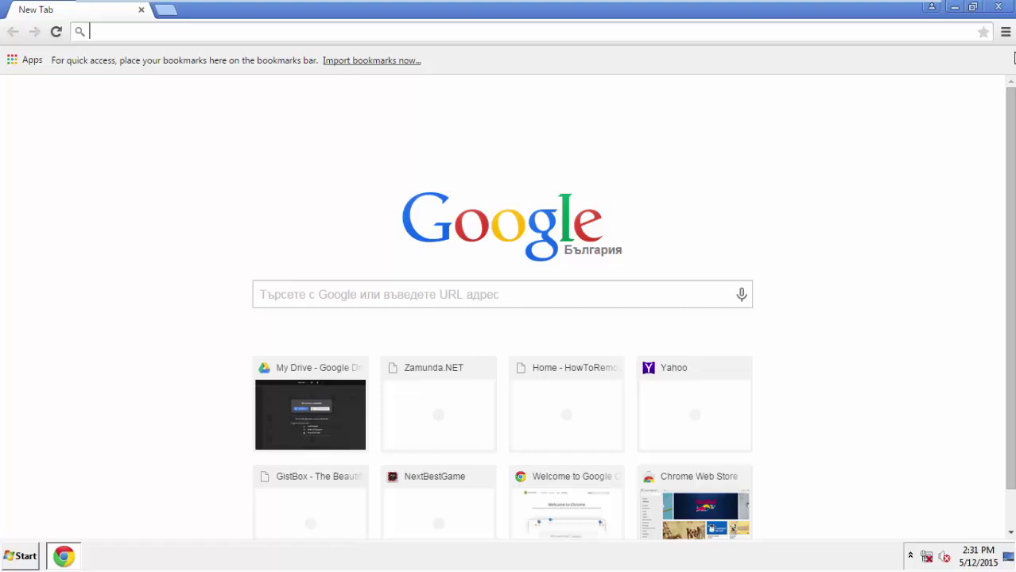
left_click(1005, 33)
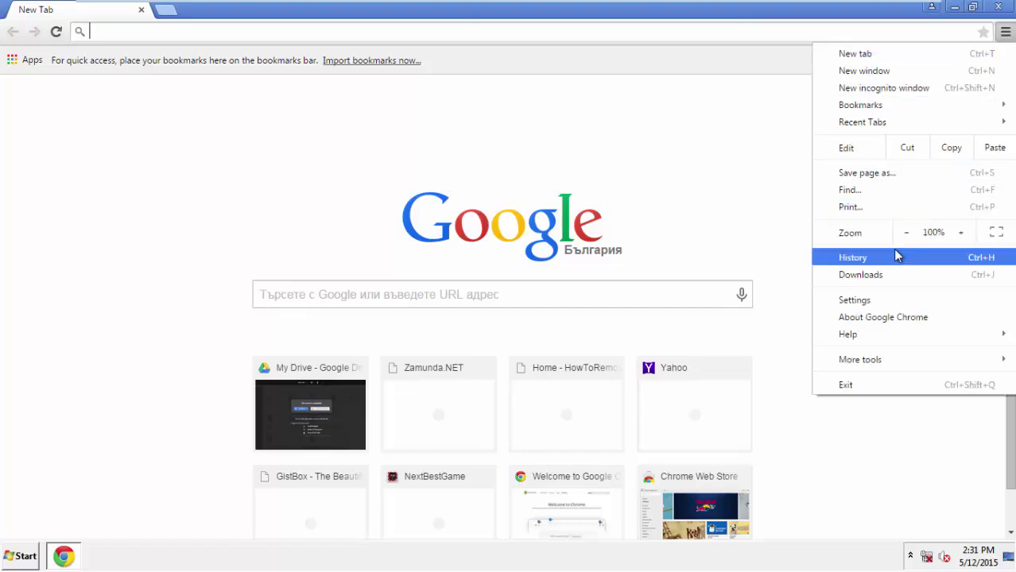
left_click(862, 300)
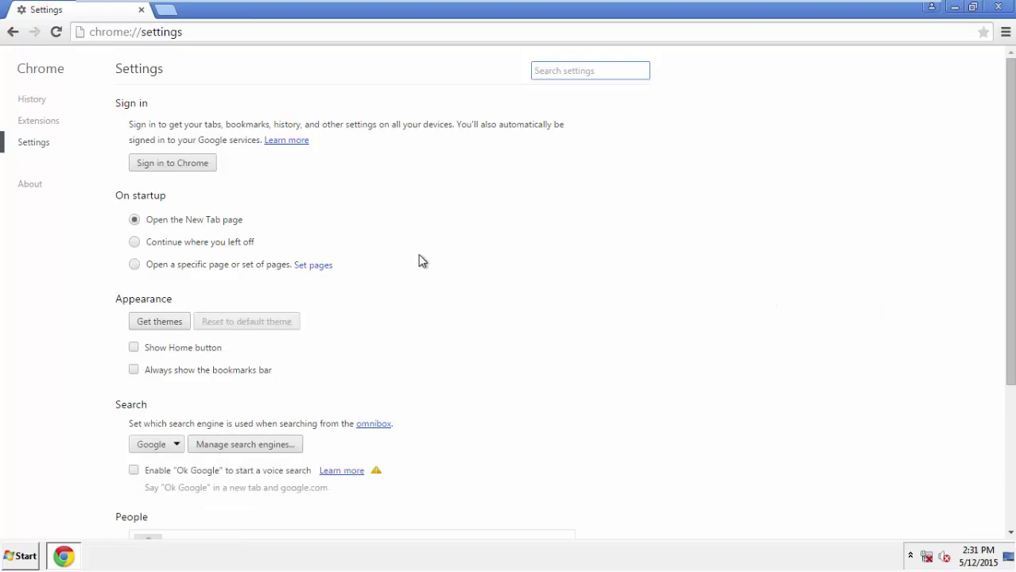
left_click(45, 127)
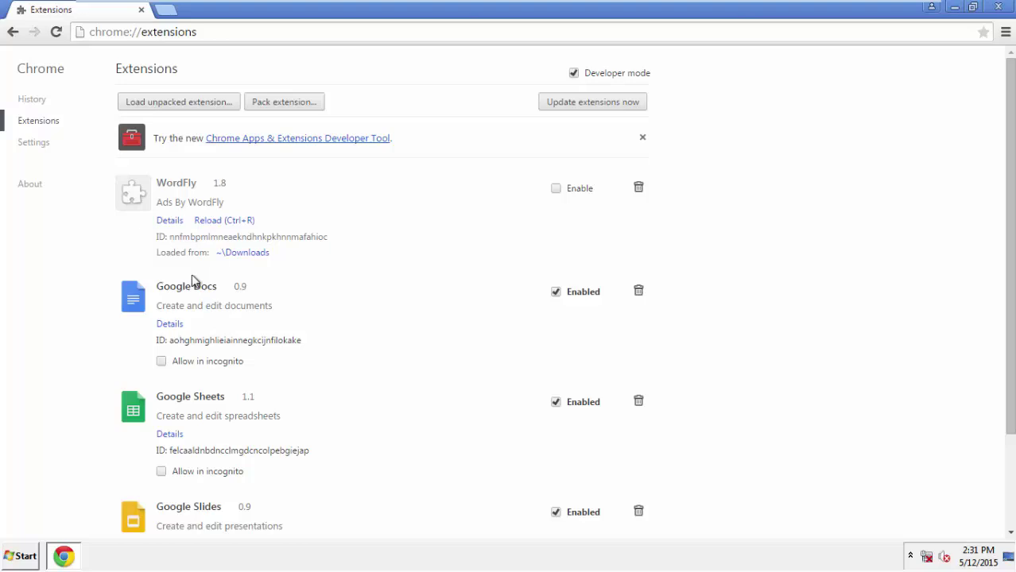
- Remove the WordFly extension from Chrome and close the browser
left_click(638, 188)
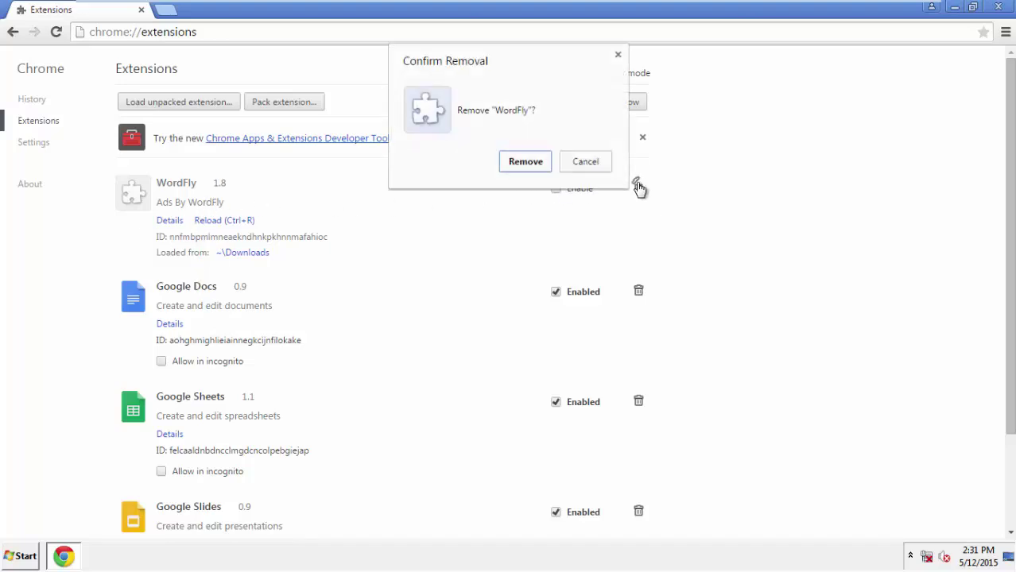
left_click(526, 162)
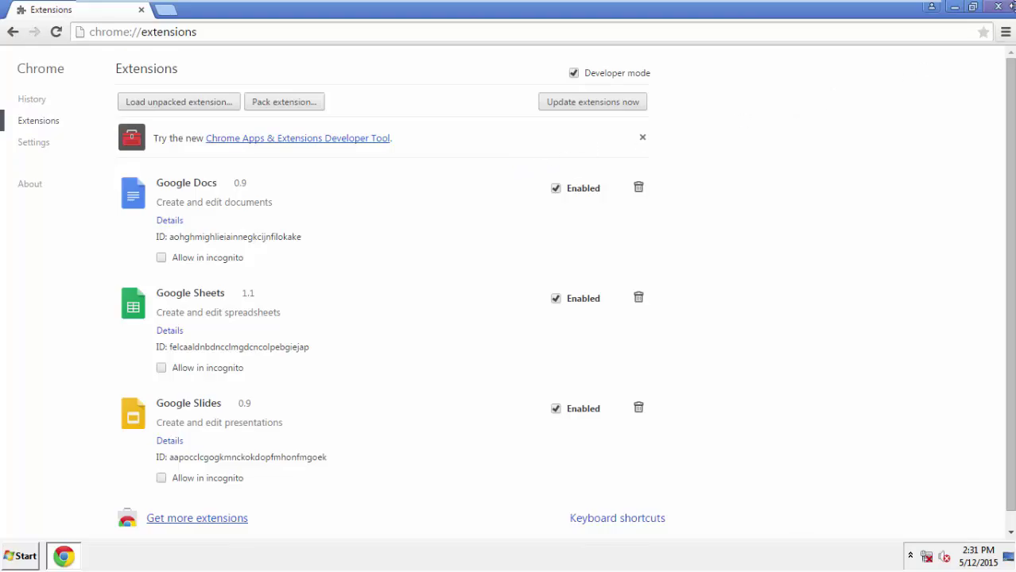
left_click(1011, 7)
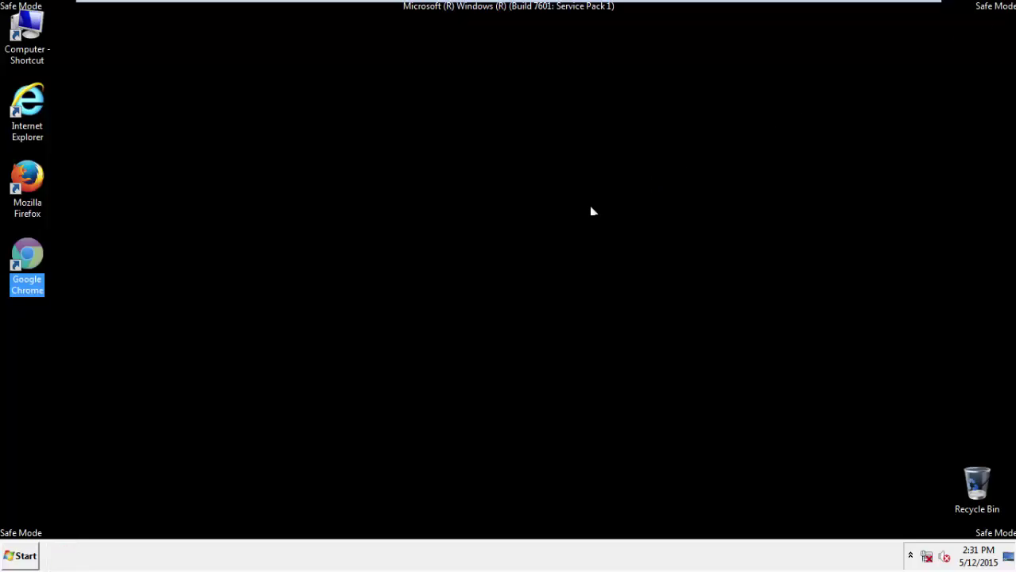
- Restart the computer to leave Safe Mode and launch Internet Explorer from the normal Windows desktop
left_click(10, 559)
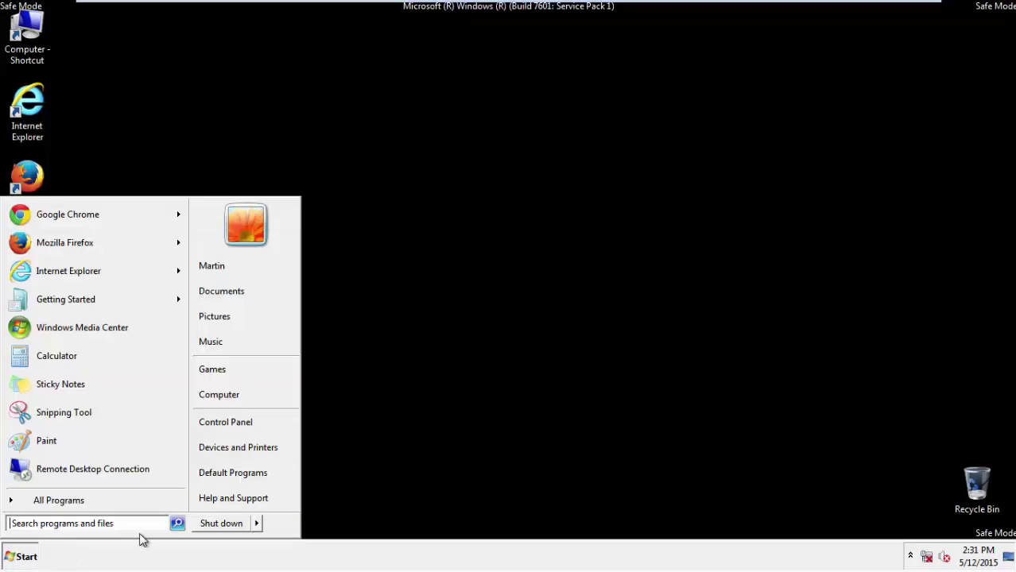
left_click(256, 524)
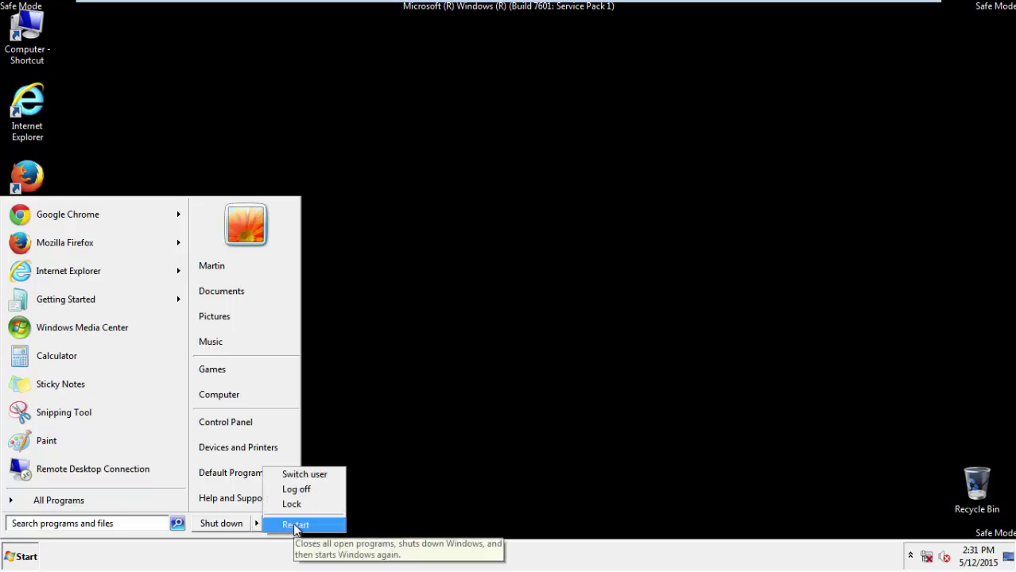
left_click(293, 525)
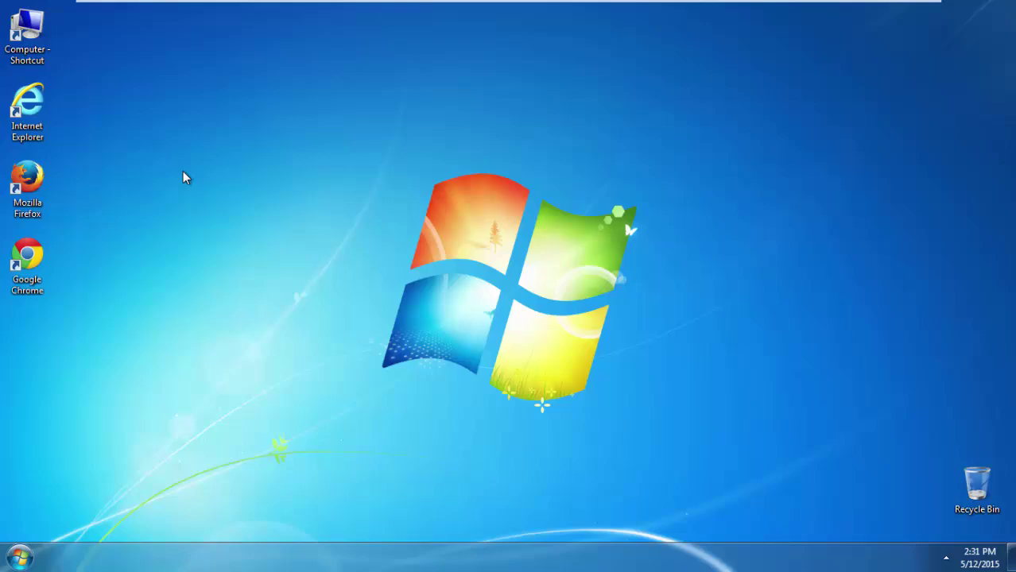
double_click(34, 112)
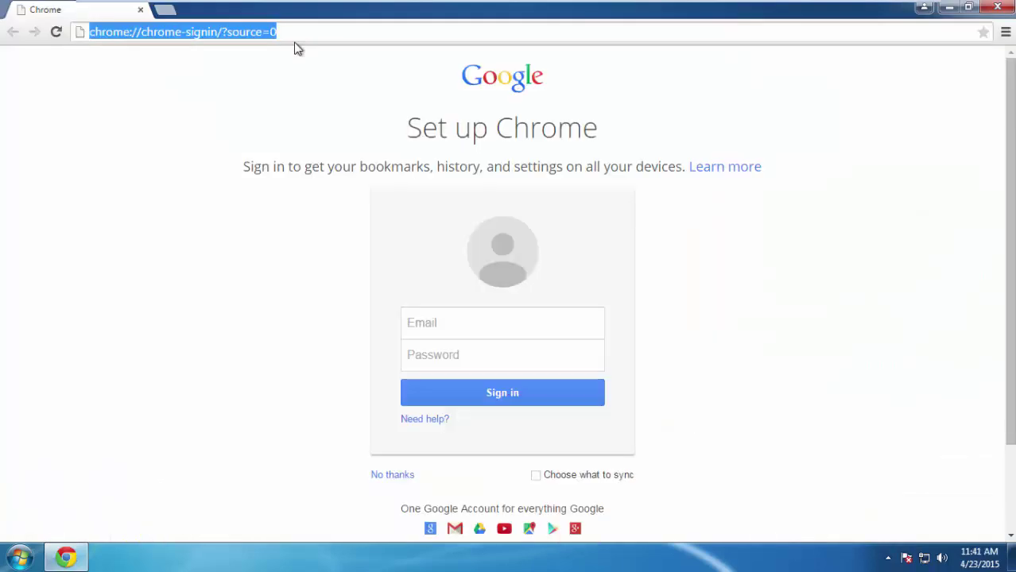
- Go to howtoremove.guide in Chrome and open the PC Optimization Tips article from the site's Tips section
type("howtoremove")
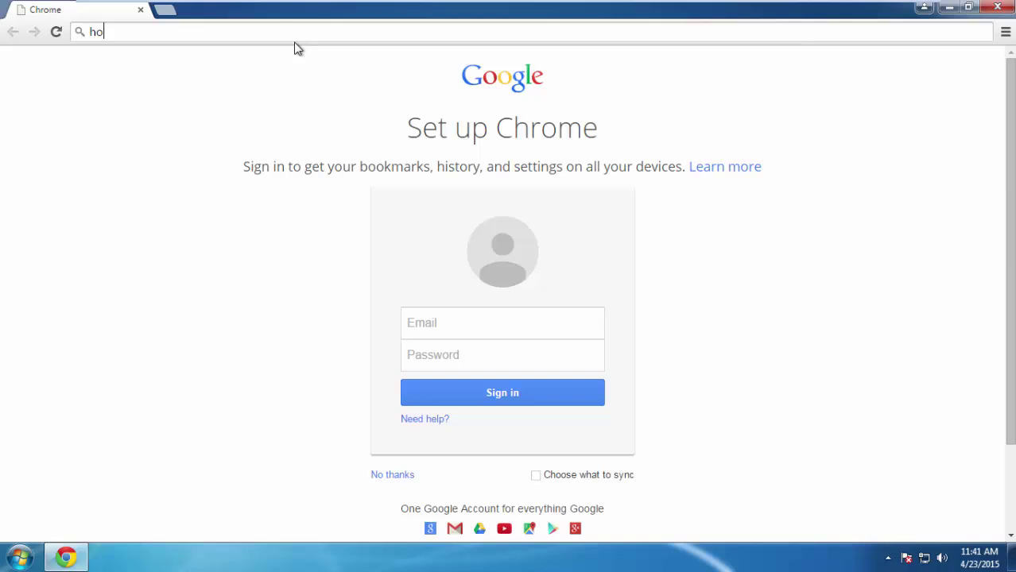
type(".guide")
key("Return")
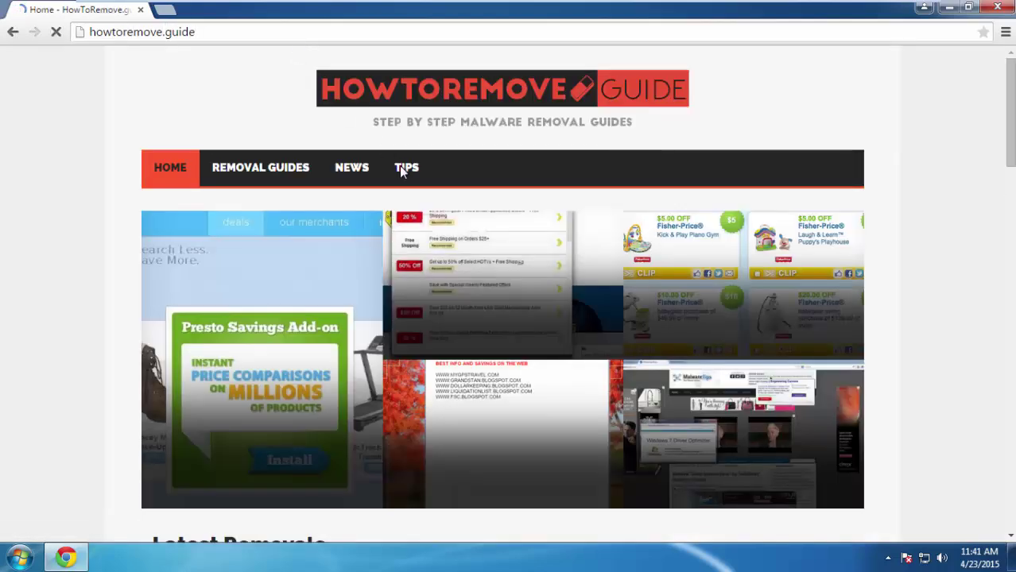
left_click(397, 169)
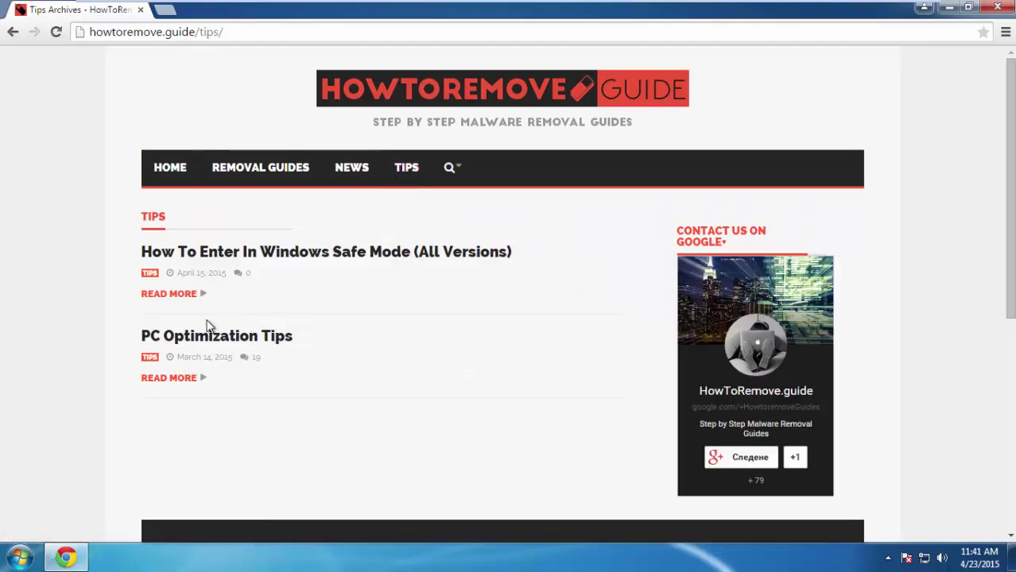
left_click(199, 338)
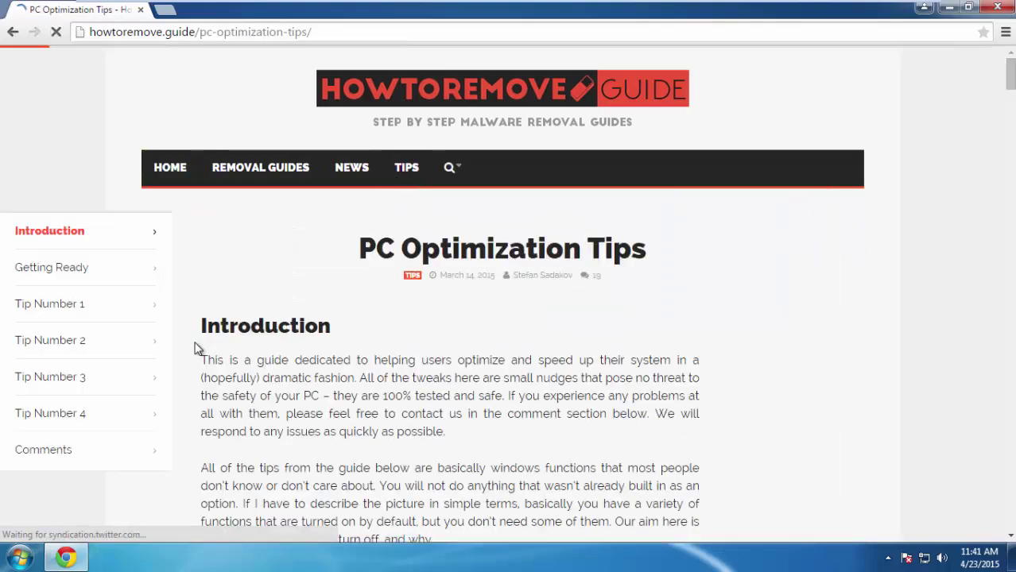
- Look through the article's Getting Ready, Tip Number 1, Tip Number 2 and Tip Number 3 sections
left_click(65, 268)
left_click(68, 163)
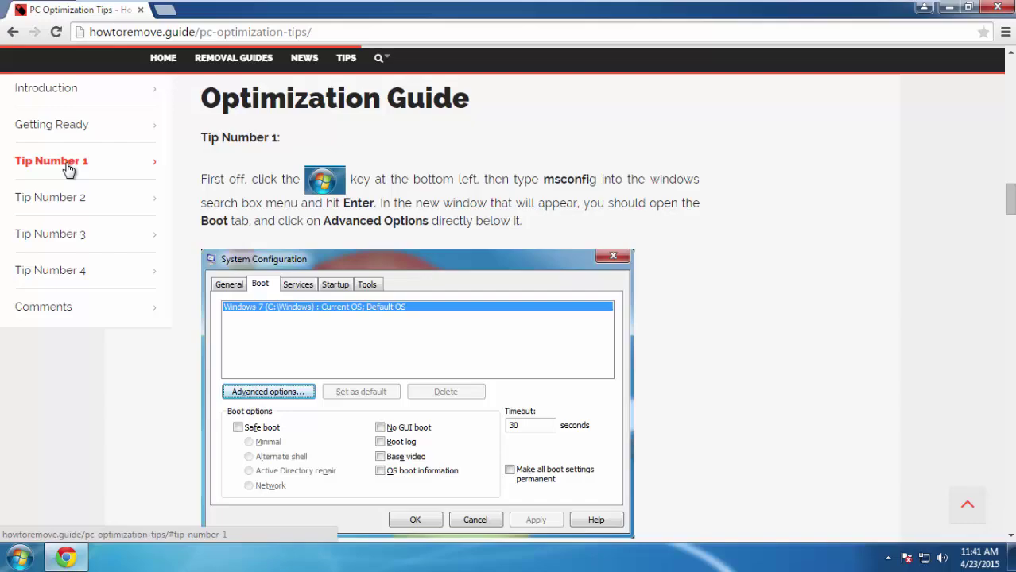
left_click(54, 201)
left_click(57, 236)
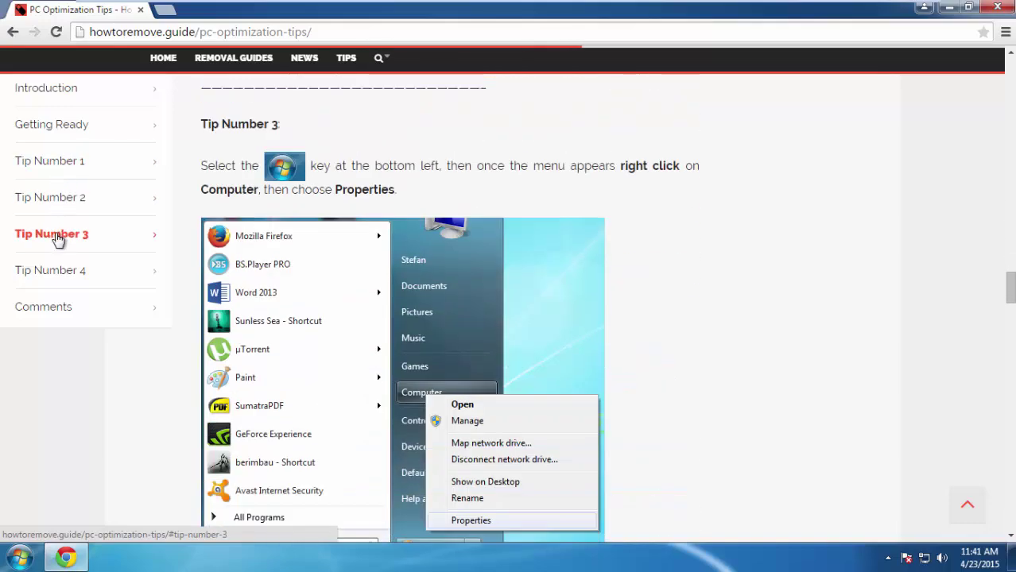